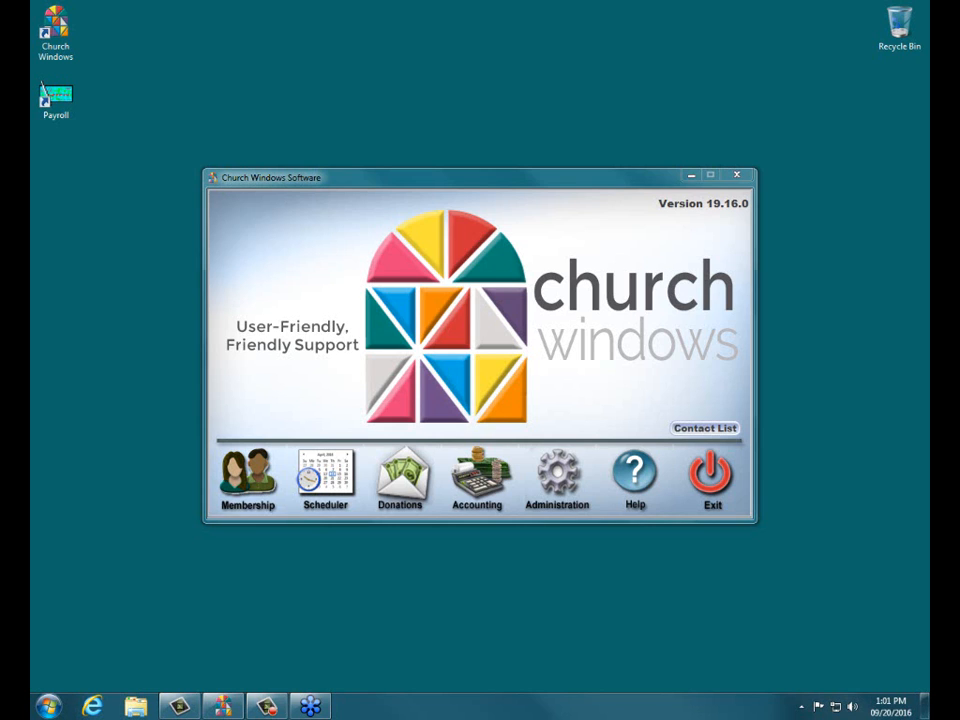
# Step: Launch the Membership module from the Church Windows launcher
pyautogui.click(258, 485)
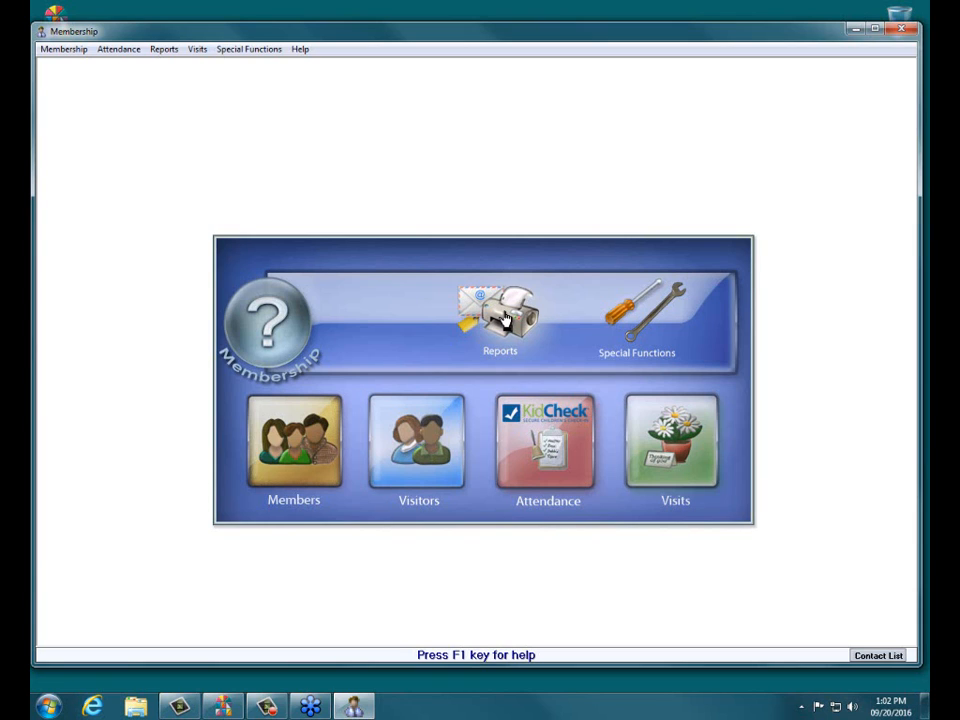
pyautogui.click(502, 318)
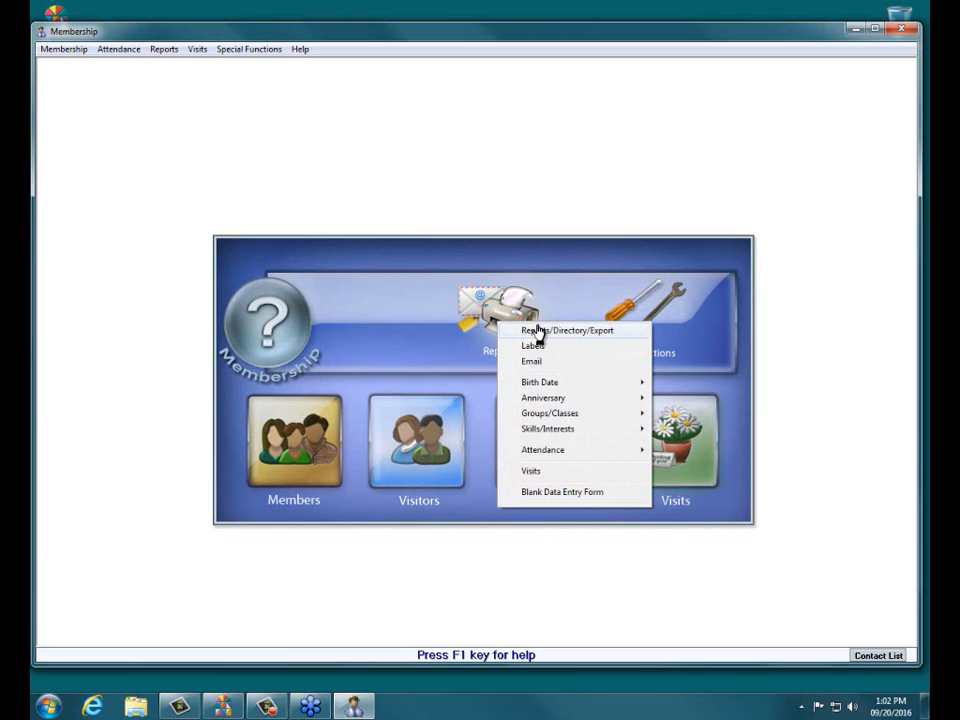
pyautogui.click(537, 331)
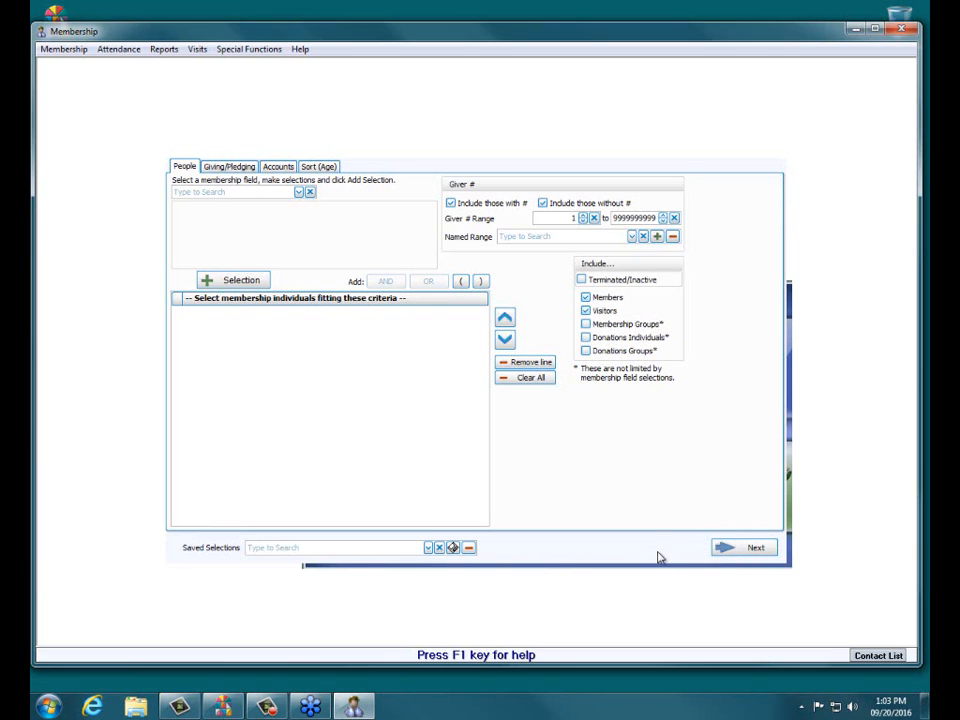
pyautogui.click(779, 151)
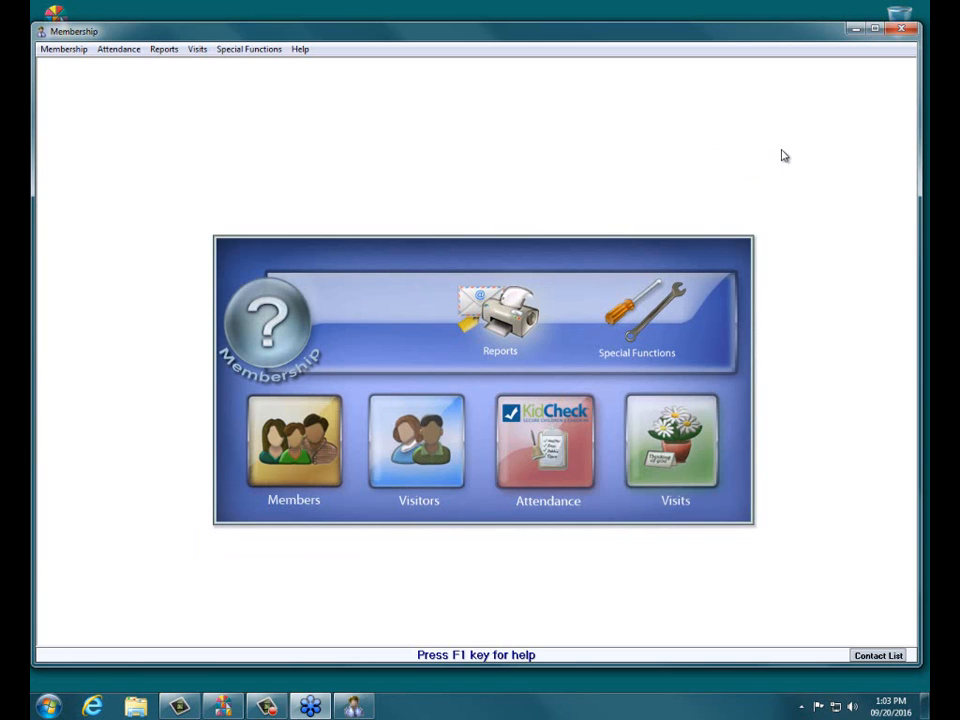
# Step: Open the six-member family's record and check each member's directory inclusion and report order
pyautogui.click(318, 458)
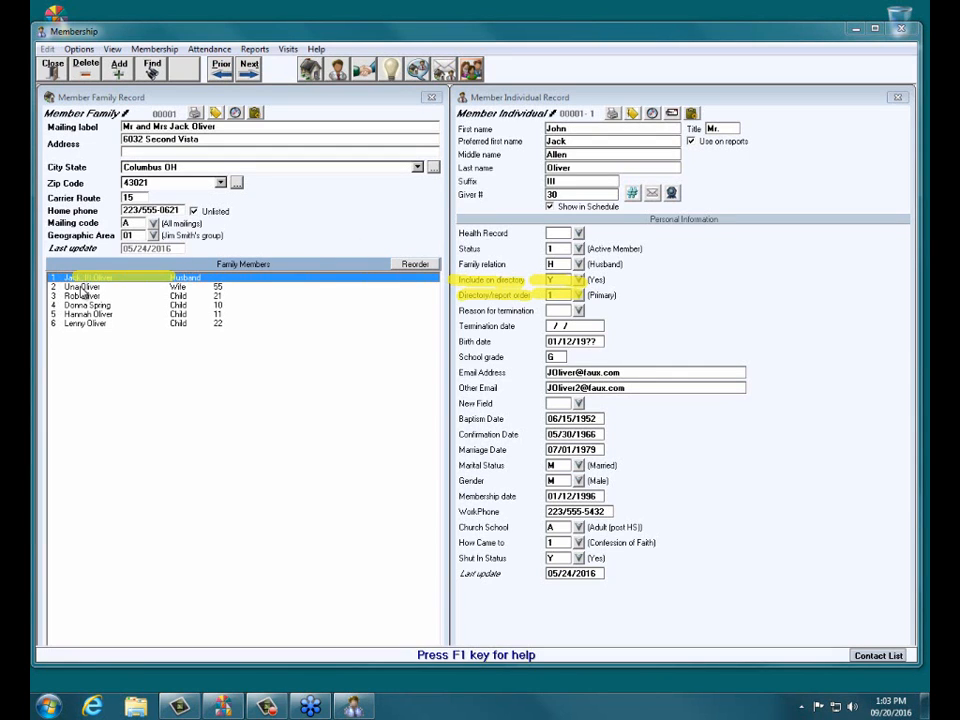
pyautogui.click(88, 288)
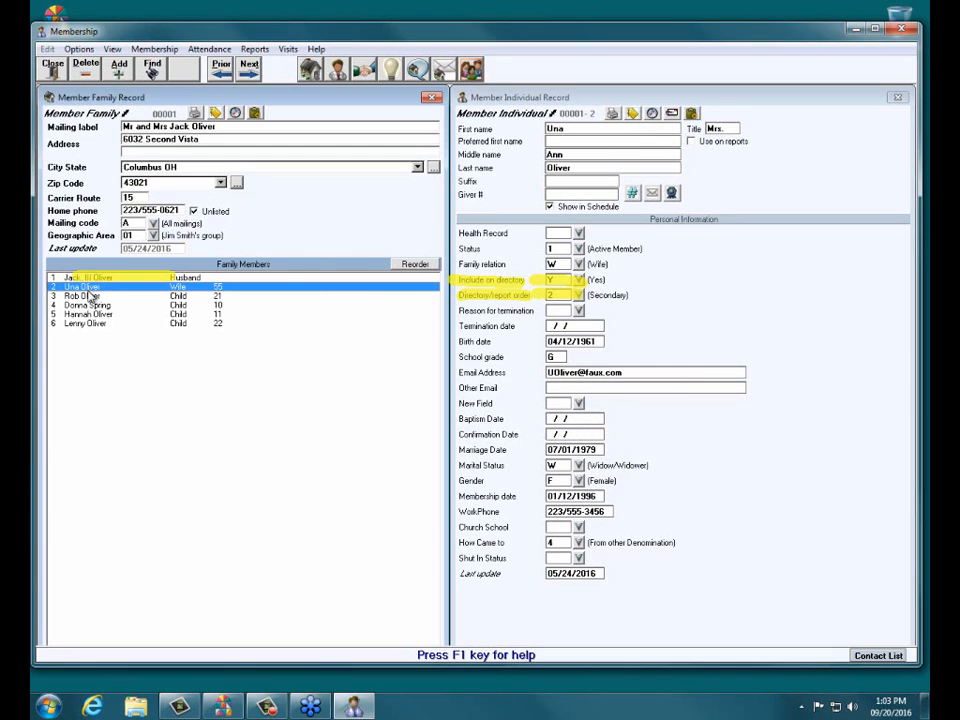
pyautogui.click(94, 299)
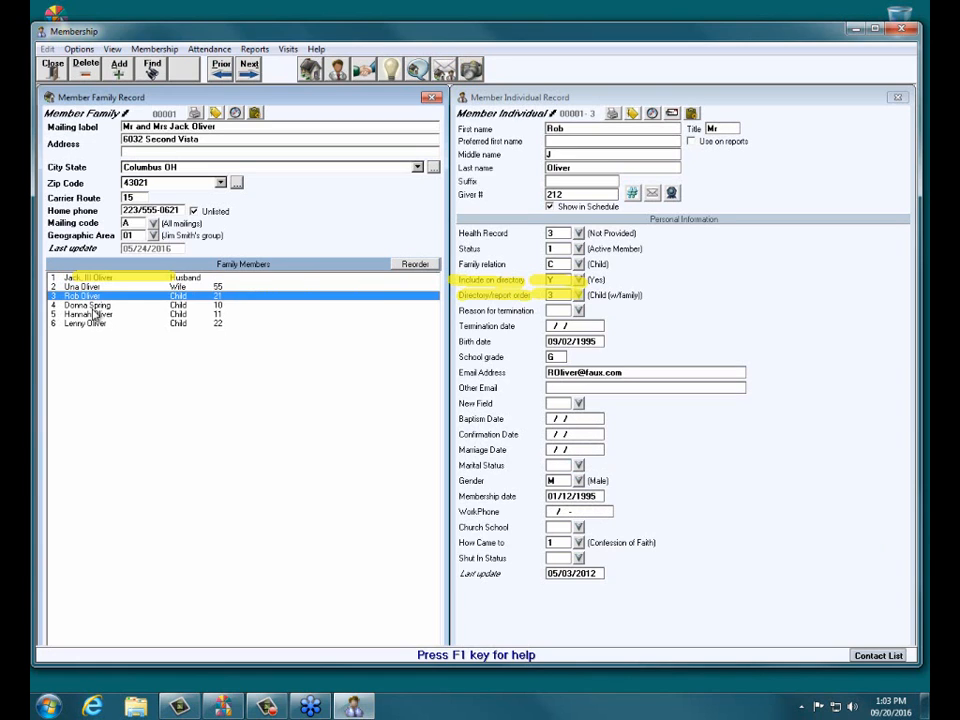
pyautogui.click(94, 306)
pyautogui.click(96, 314)
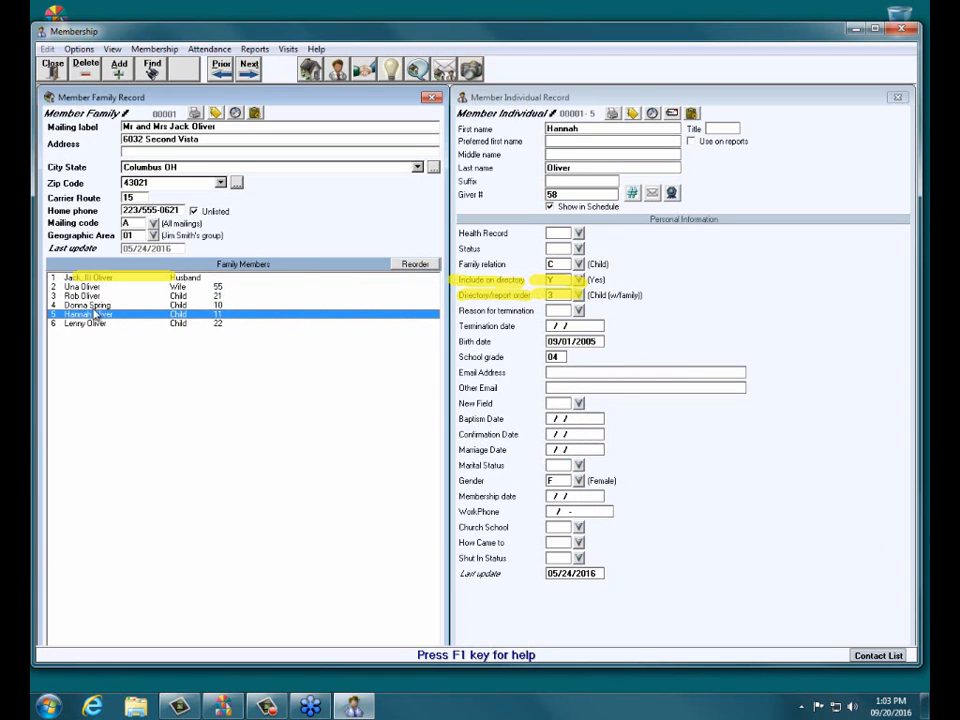
pyautogui.click(96, 305)
pyautogui.click(98, 297)
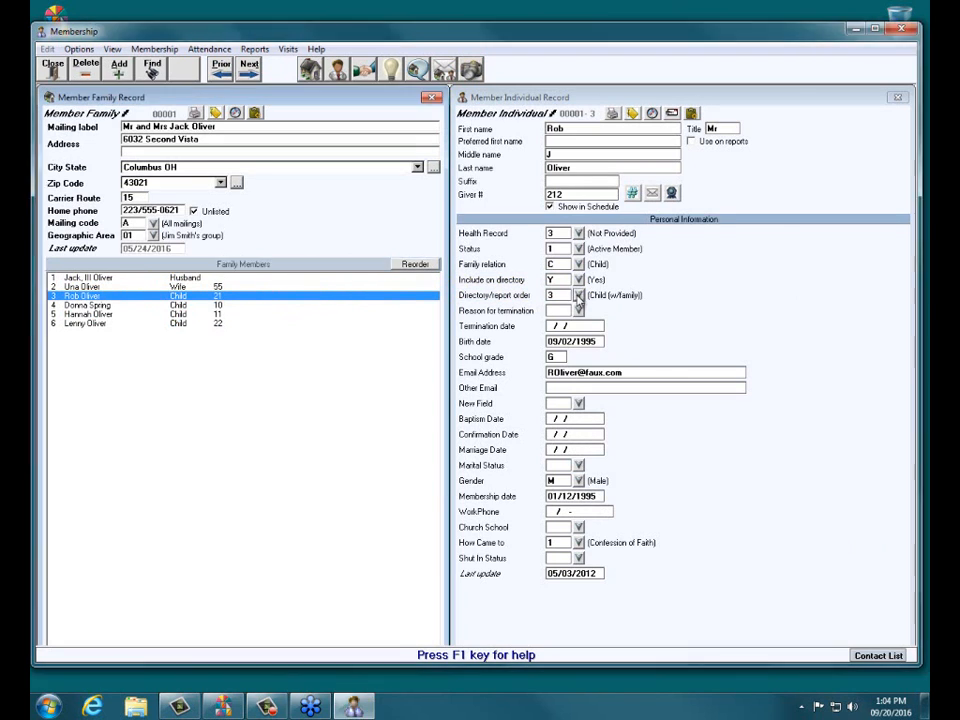
# Step: Review the directory order code list, then close it and the family record
pyautogui.doubleClick(488, 296)
pyautogui.moveTo(277, 219); pyautogui.dragTo(405, 222)
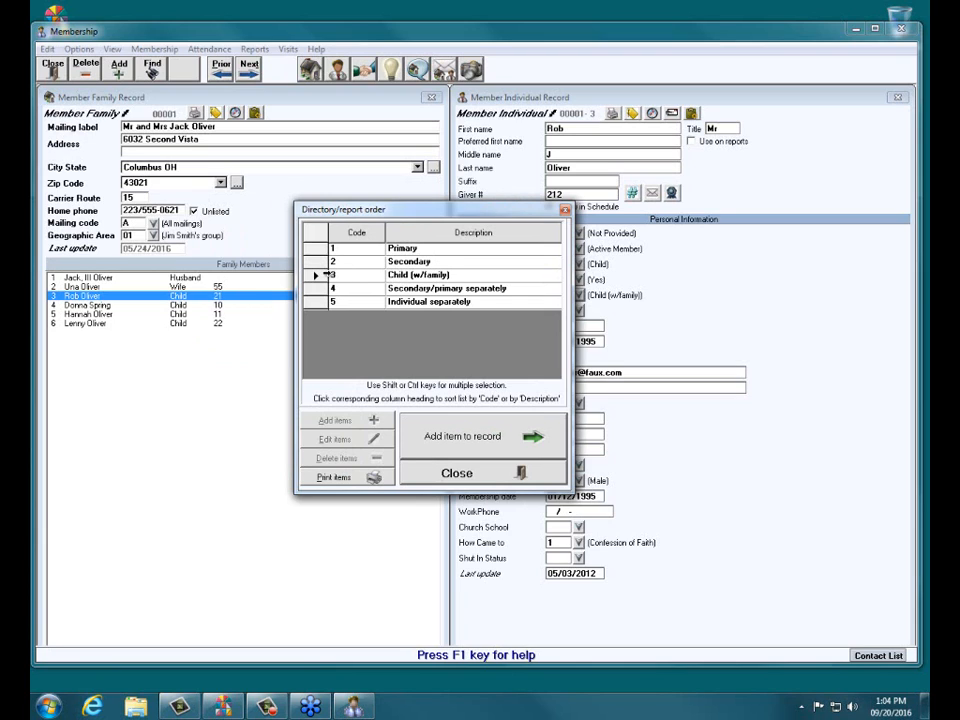
pyautogui.click(460, 476)
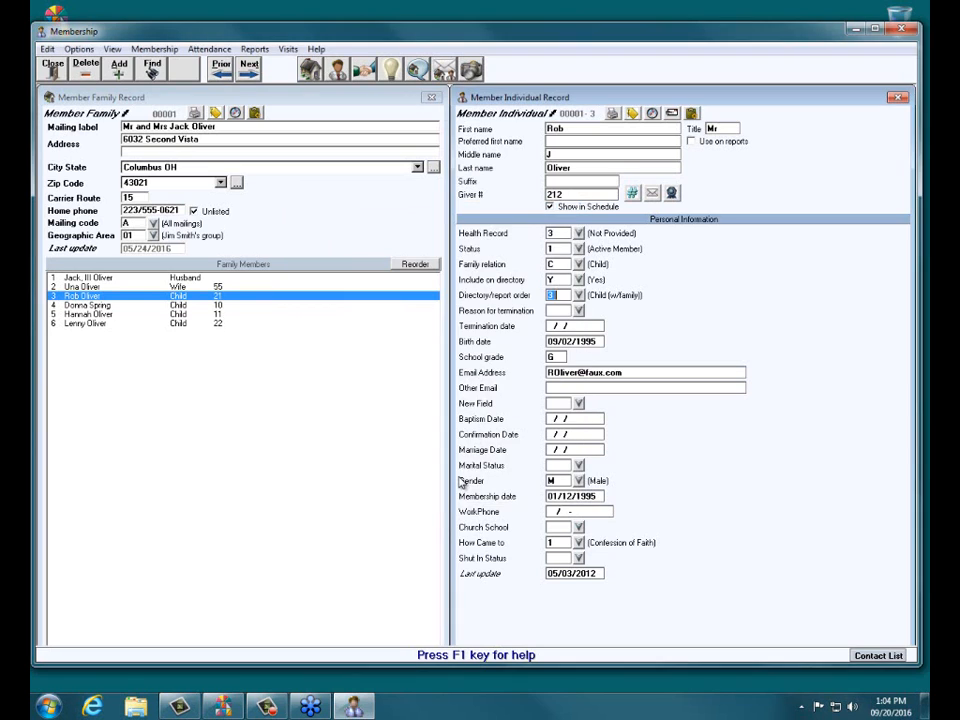
pyautogui.click(50, 64)
pyautogui.click(502, 326)
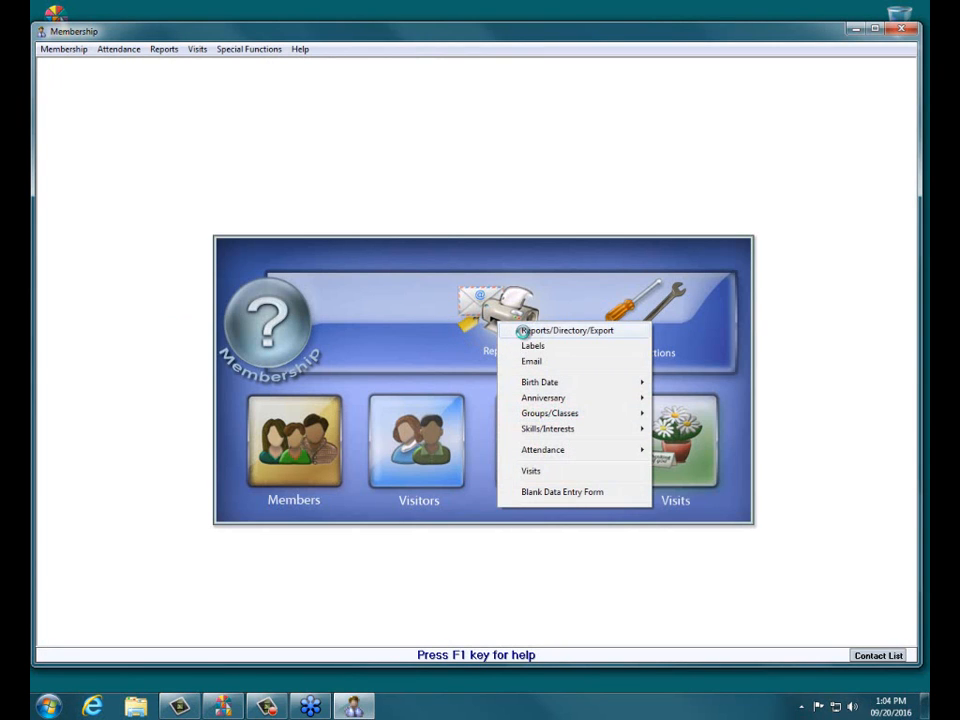
# Step: Start the Reports/Directory/Export wizard with both Members and Visitors ticked in Step 1
pyautogui.click(521, 332)
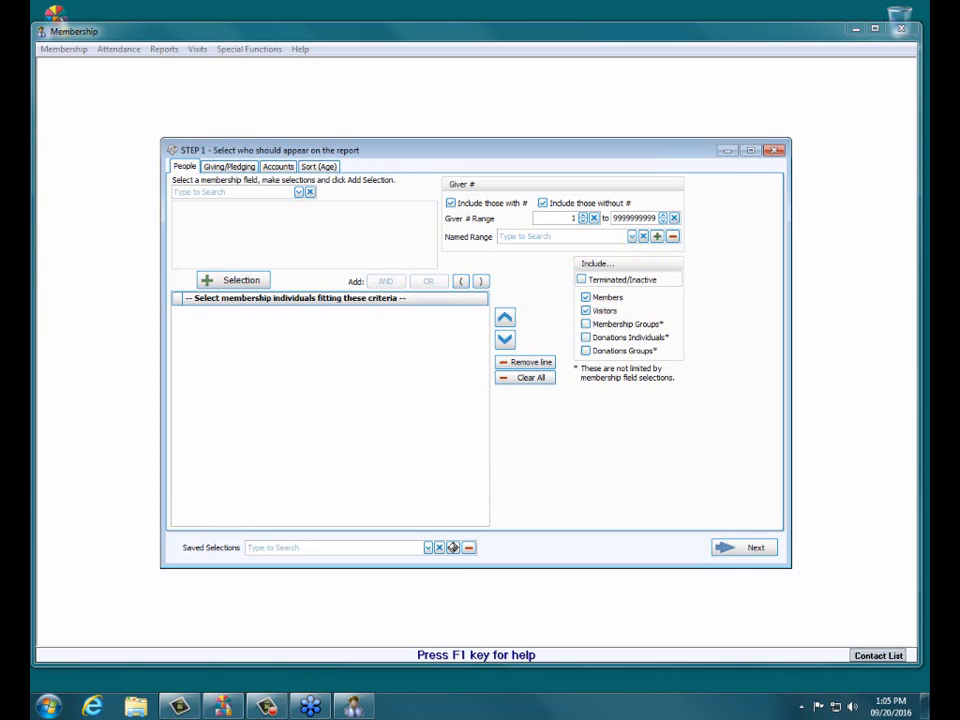
pyautogui.click(586, 311)
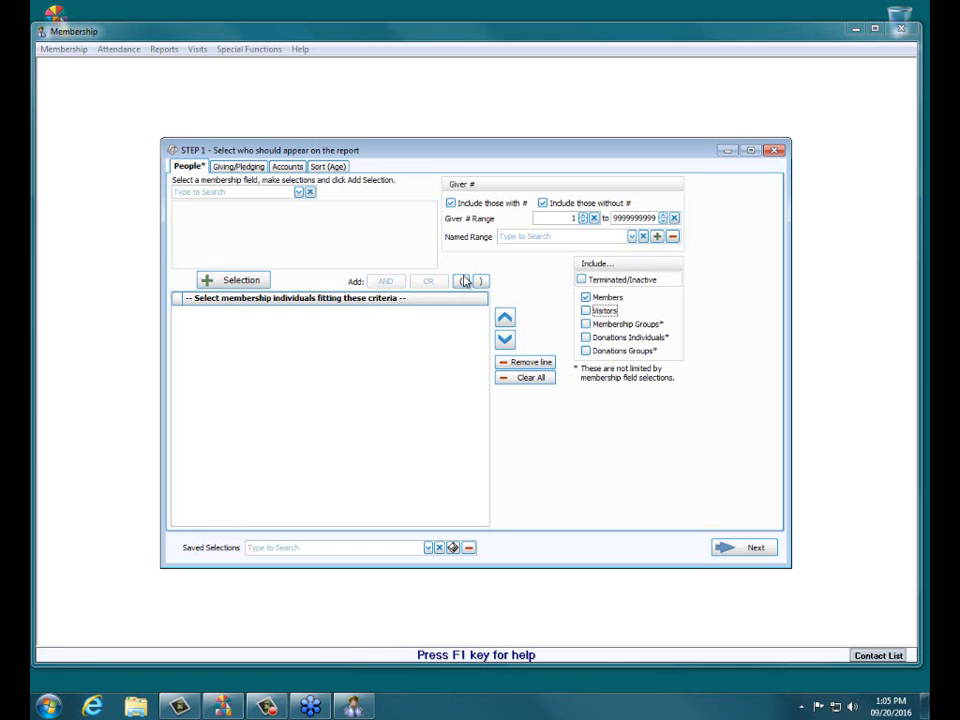
pyautogui.click(586, 311)
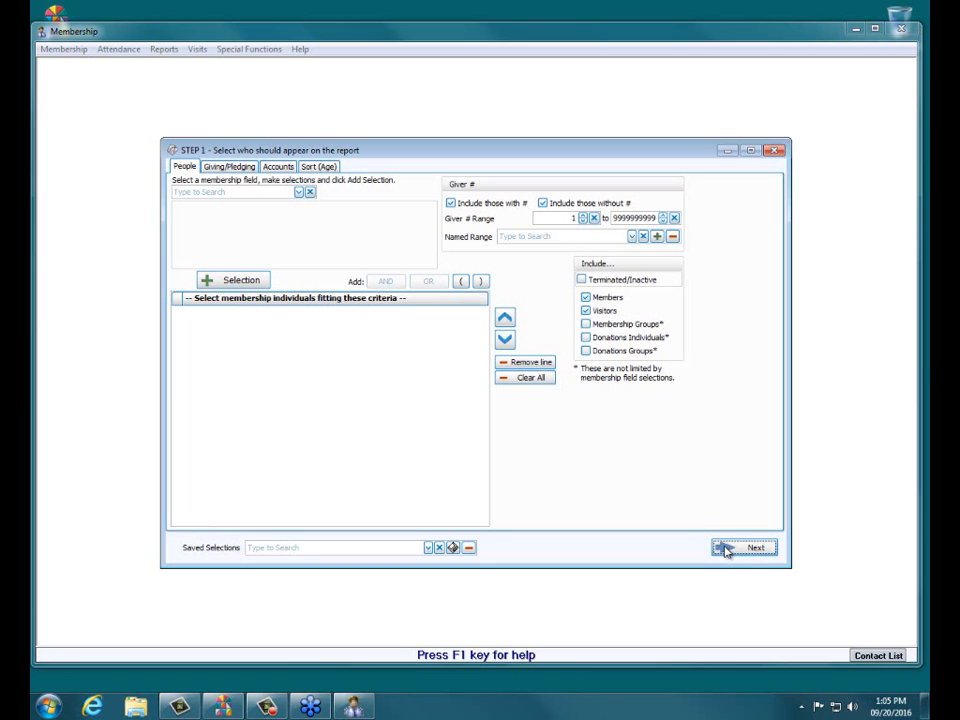
pyautogui.click(725, 549)
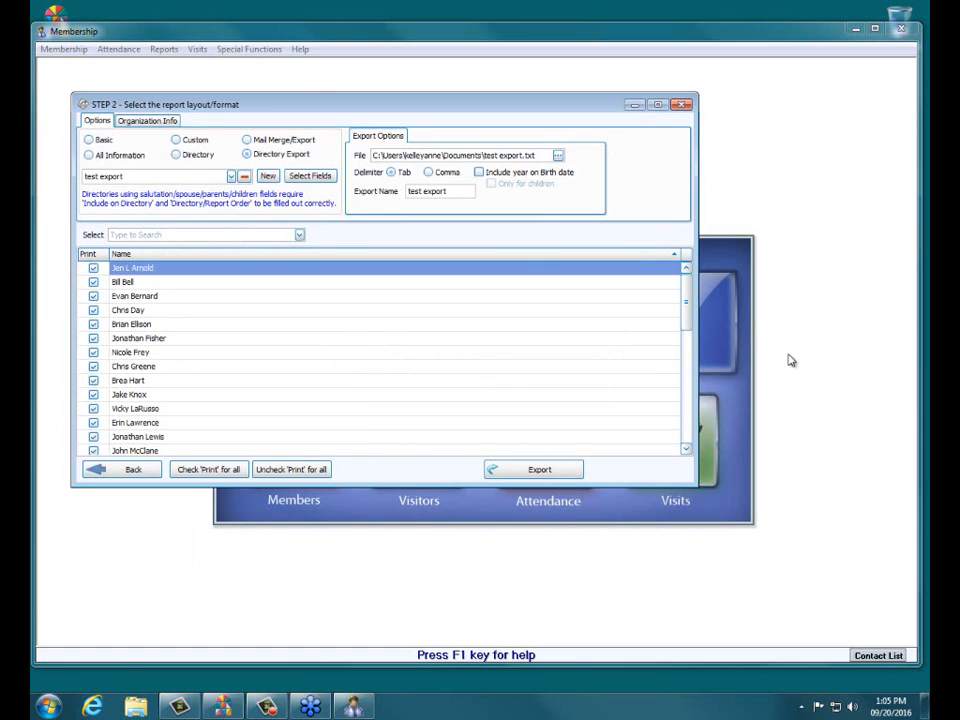
# Step: Reposition the Step 2 window to review the tab-delimited 'test export' layout
pyautogui.moveTo(341, 106); pyautogui.dragTo(409, 162)
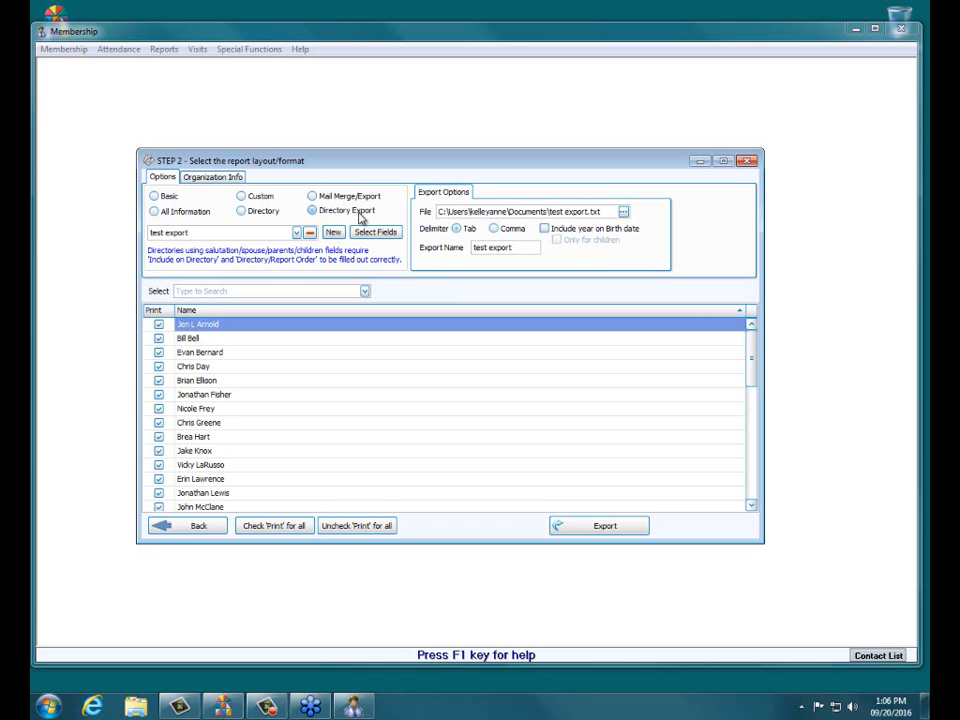
# Step: Change the report type to Directory with a Classic Multi-Column Directory layout and export it
pyautogui.click(240, 211)
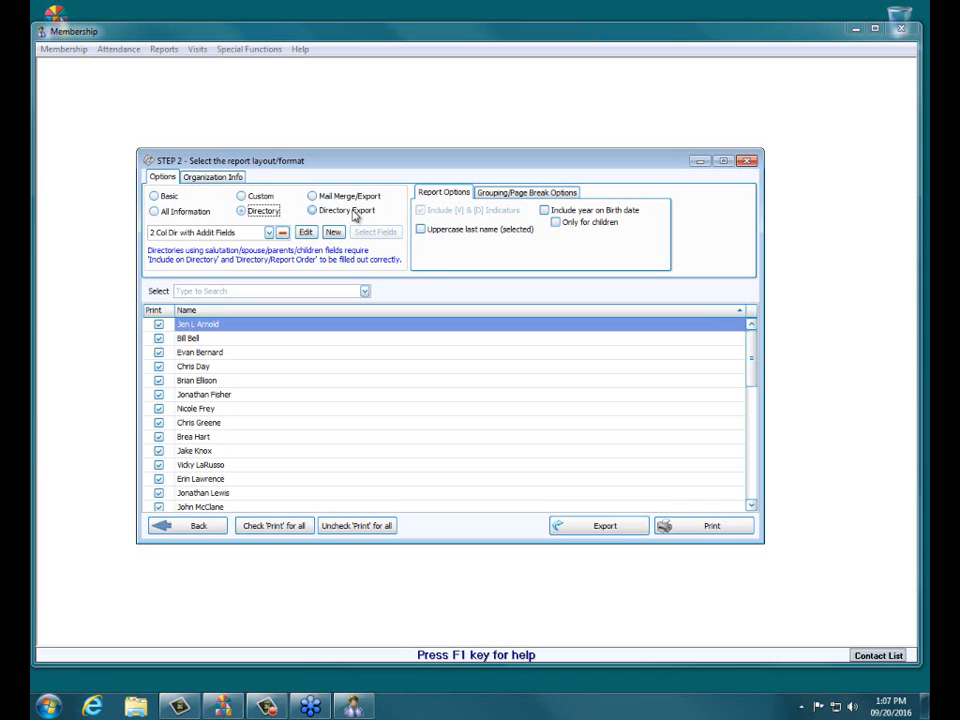
pyautogui.click(271, 234)
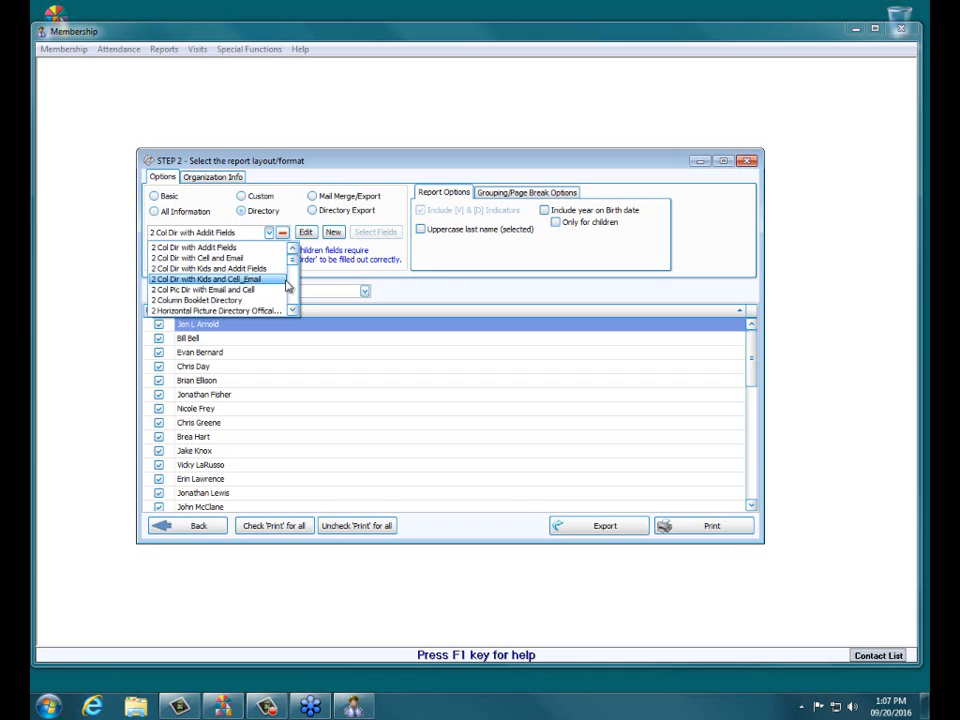
pyautogui.scroll(-2, 297, 272)
pyautogui.scroll(-3, 297, 272)
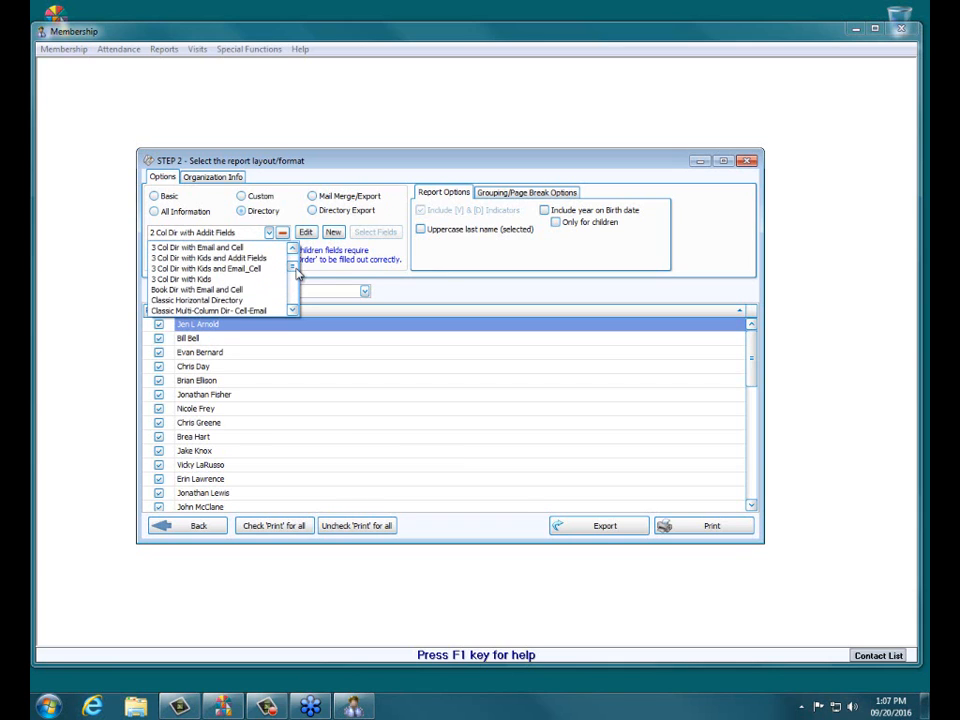
pyautogui.scroll(3, 297, 272)
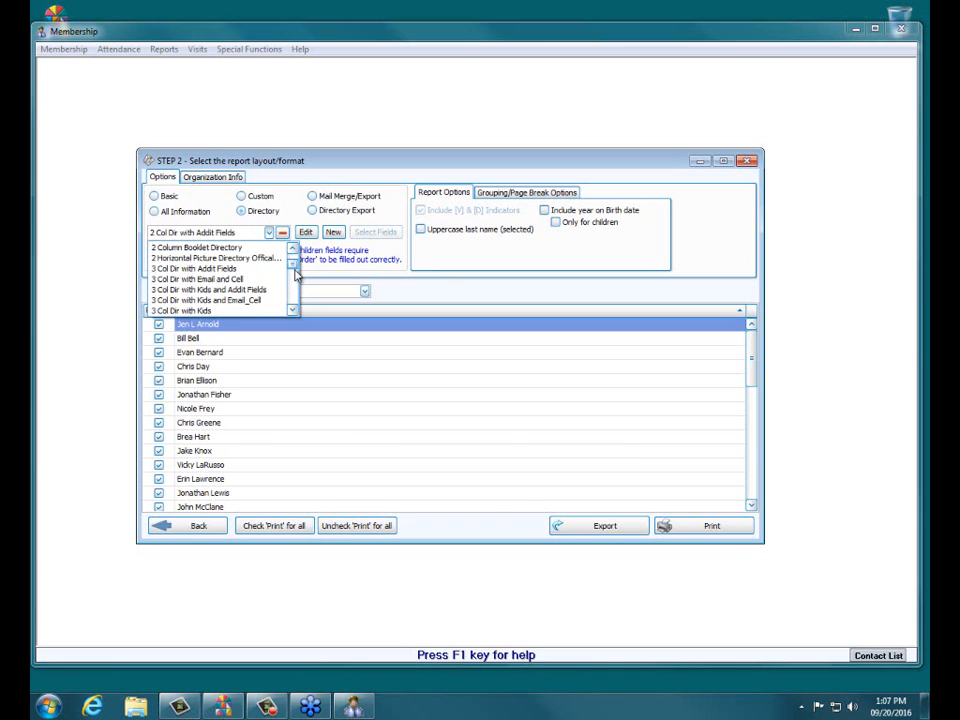
pyautogui.scroll(-3, 297, 272)
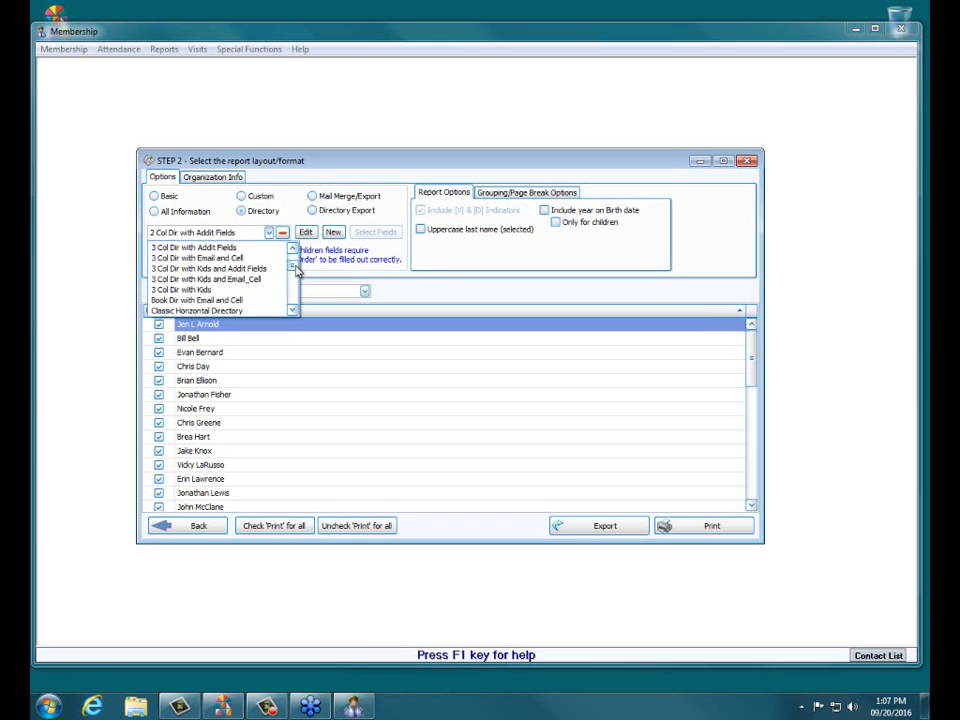
pyautogui.scroll(-2, 295, 275)
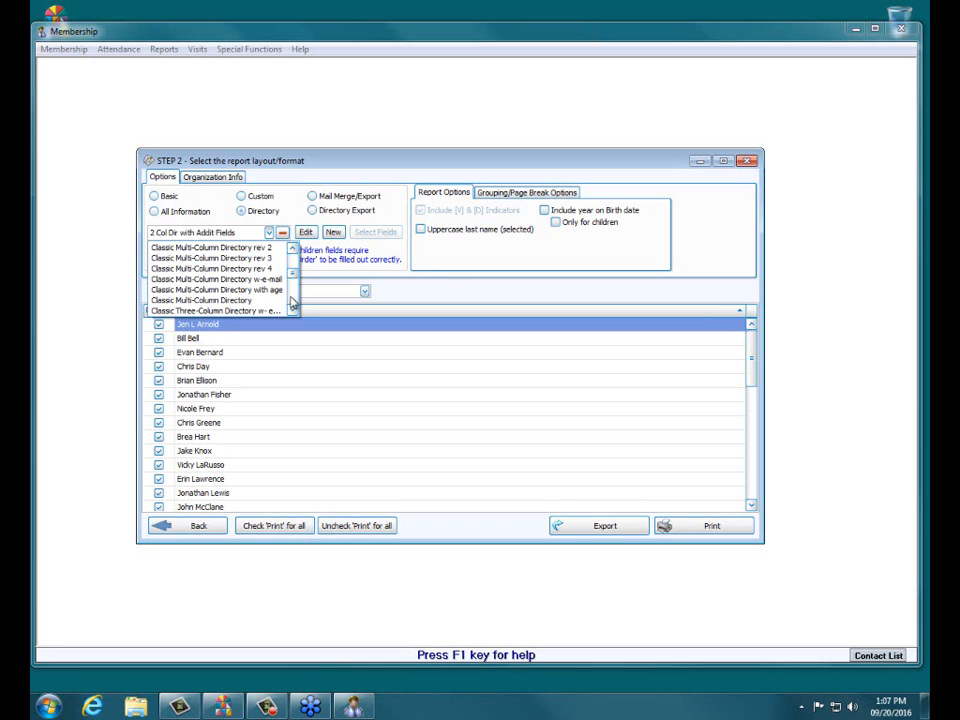
pyautogui.click(244, 281)
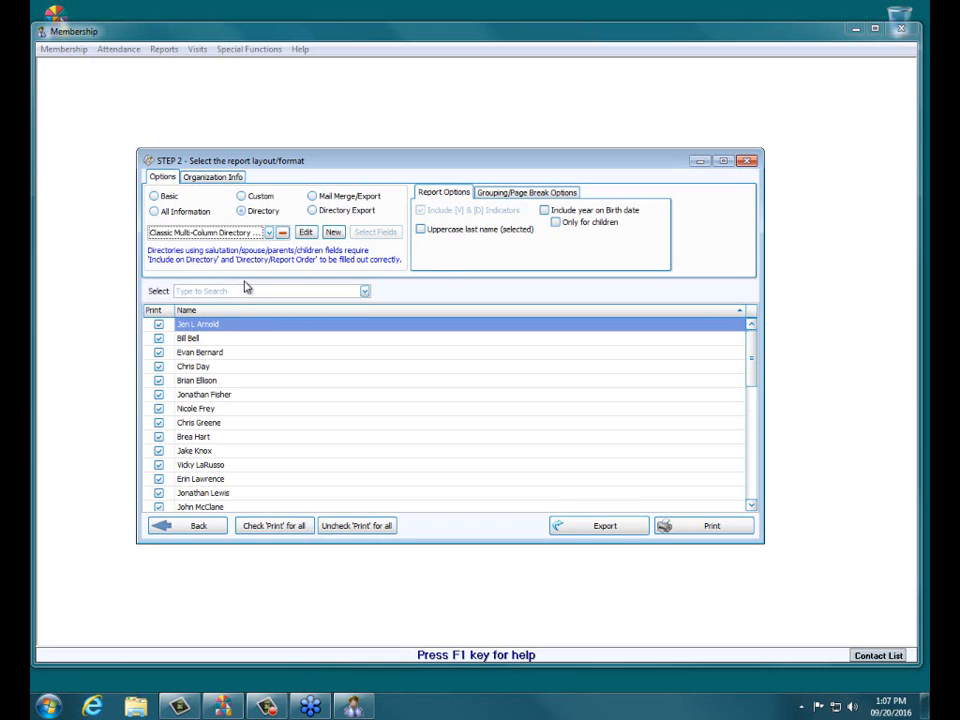
pyautogui.click(606, 528)
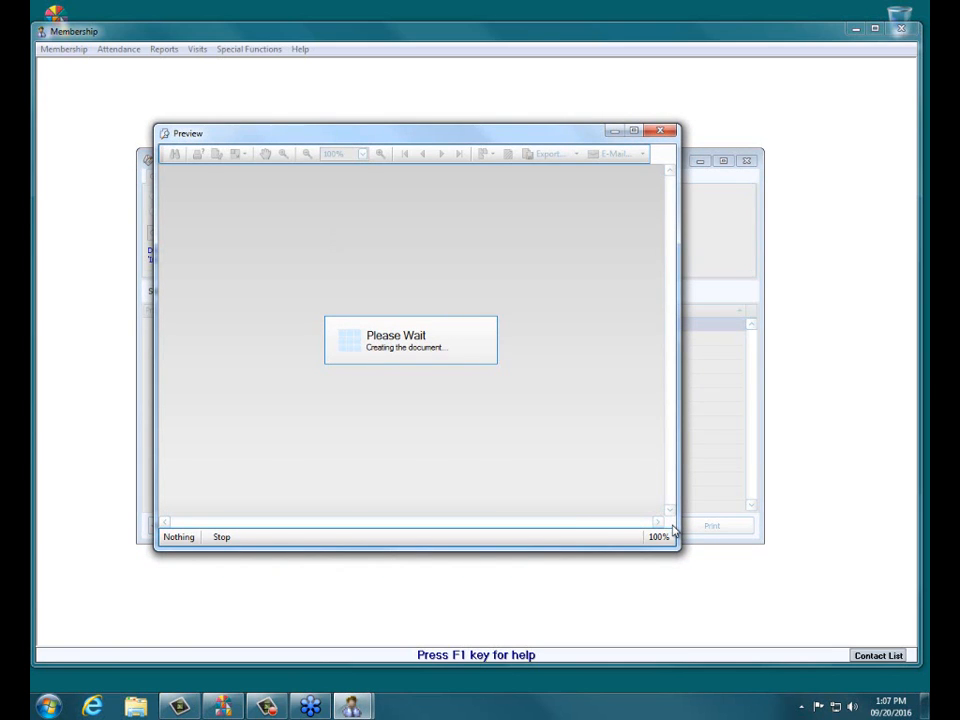
# Step: Reselect the Classic Multi-Column Directory layout and generate the report preview
pyautogui.click(660, 131)
pyautogui.click(269, 232)
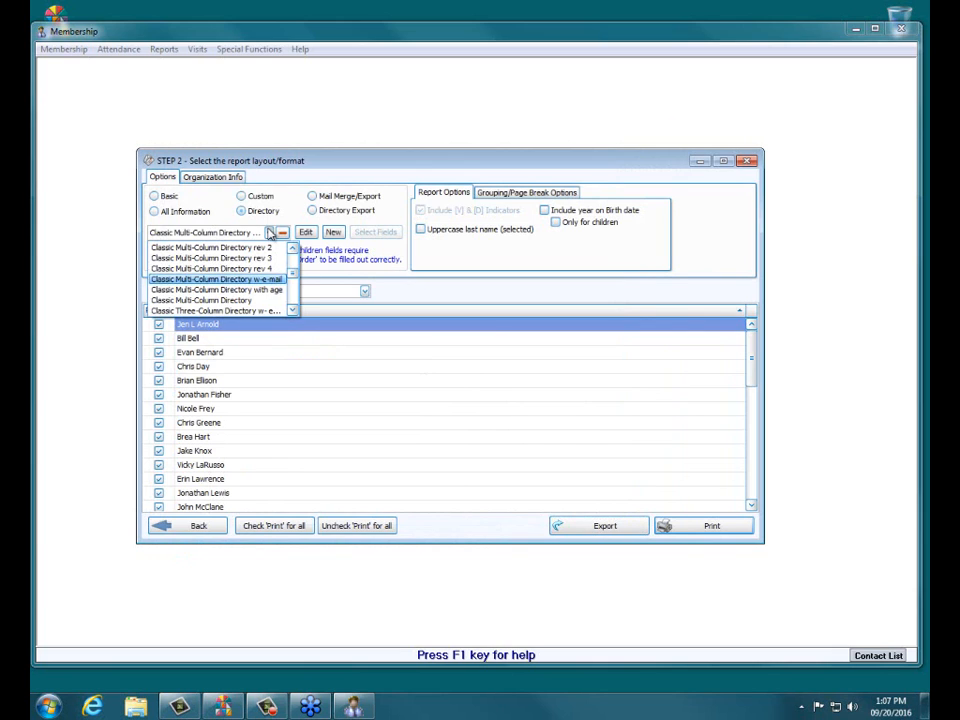
pyautogui.click(233, 299)
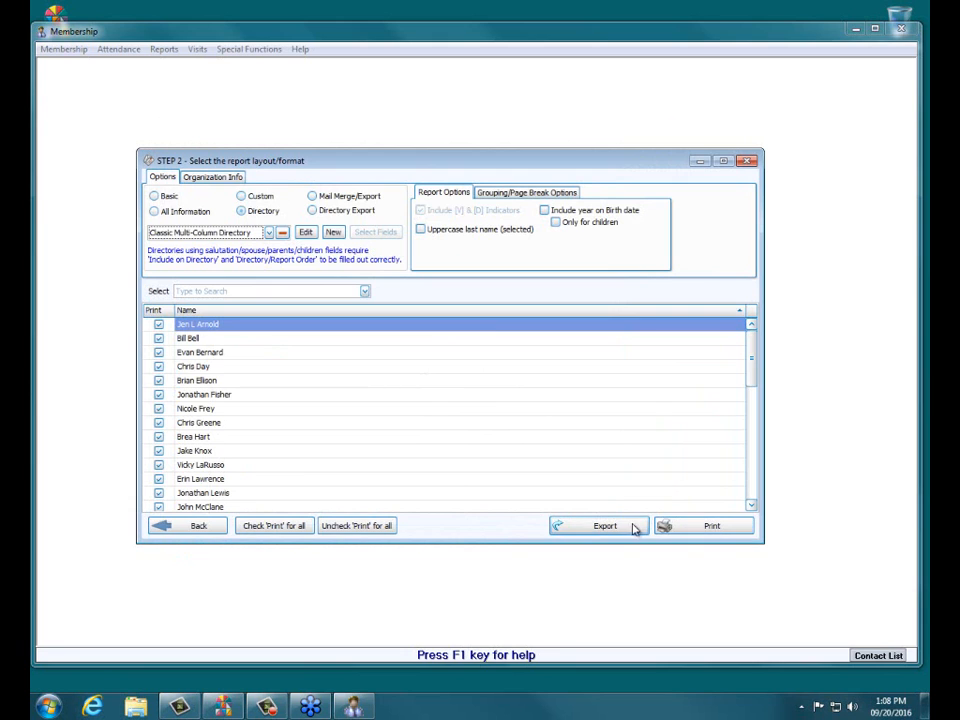
pyautogui.click(677, 527)
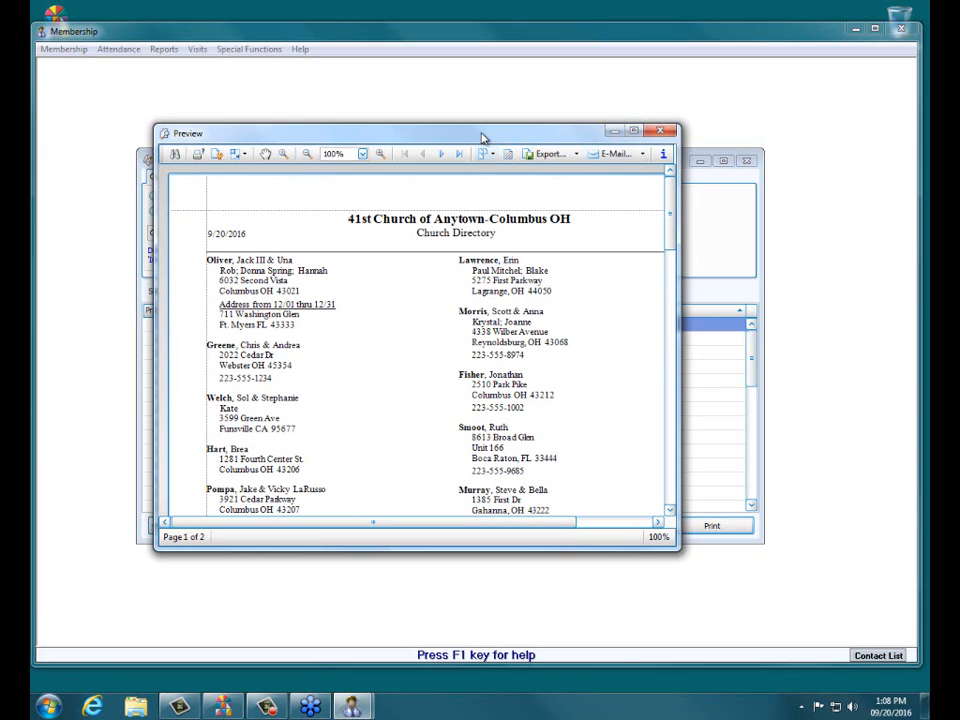
# Step: Maximize the preview and export it as Classic Multi-Column Directory.pdf, opening it in Acrobat
pyautogui.click(550, 155)
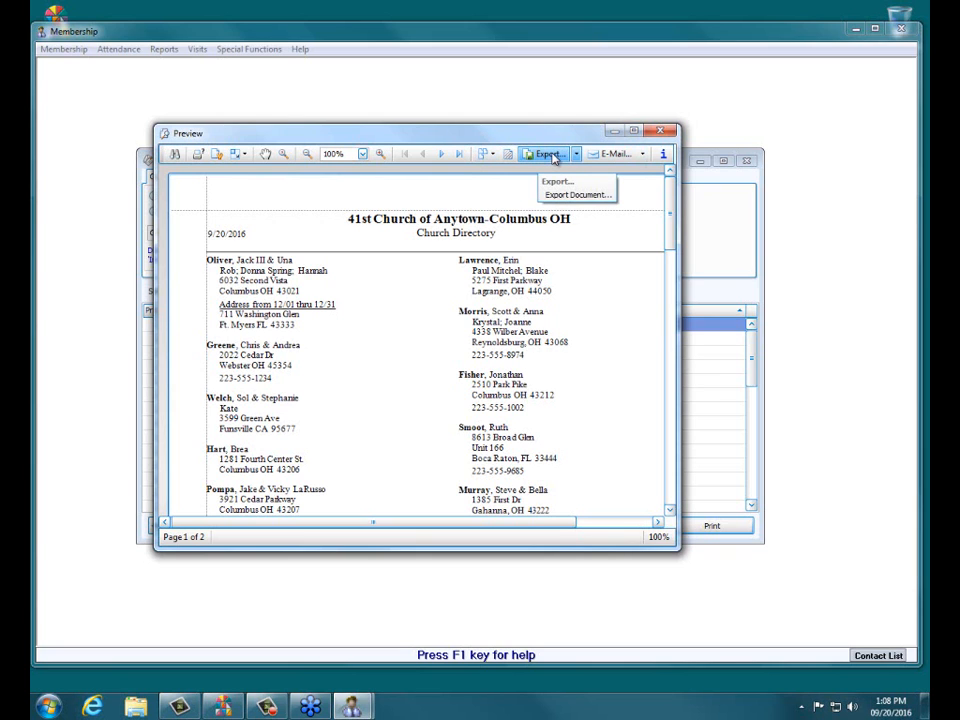
pyautogui.click(553, 158)
pyautogui.click(633, 131)
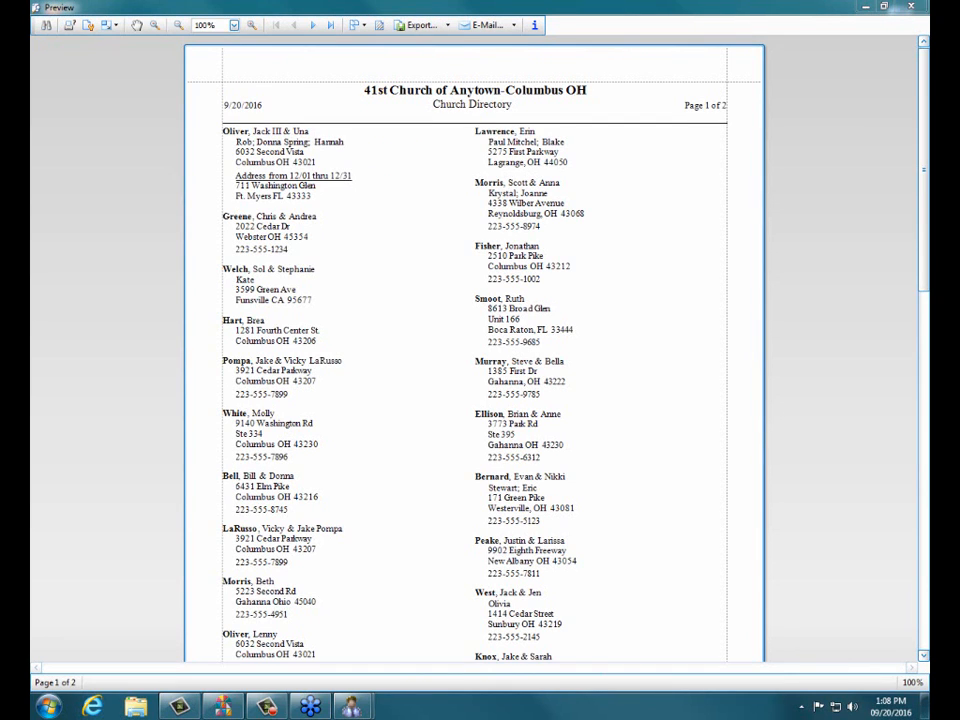
pyautogui.click(448, 26)
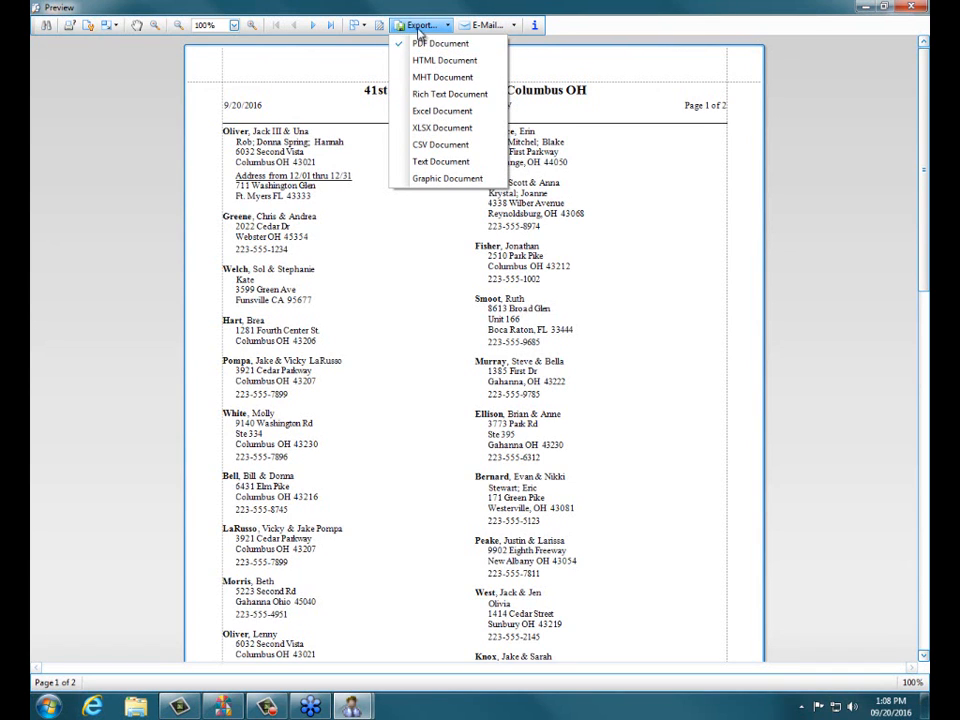
pyautogui.click(419, 28)
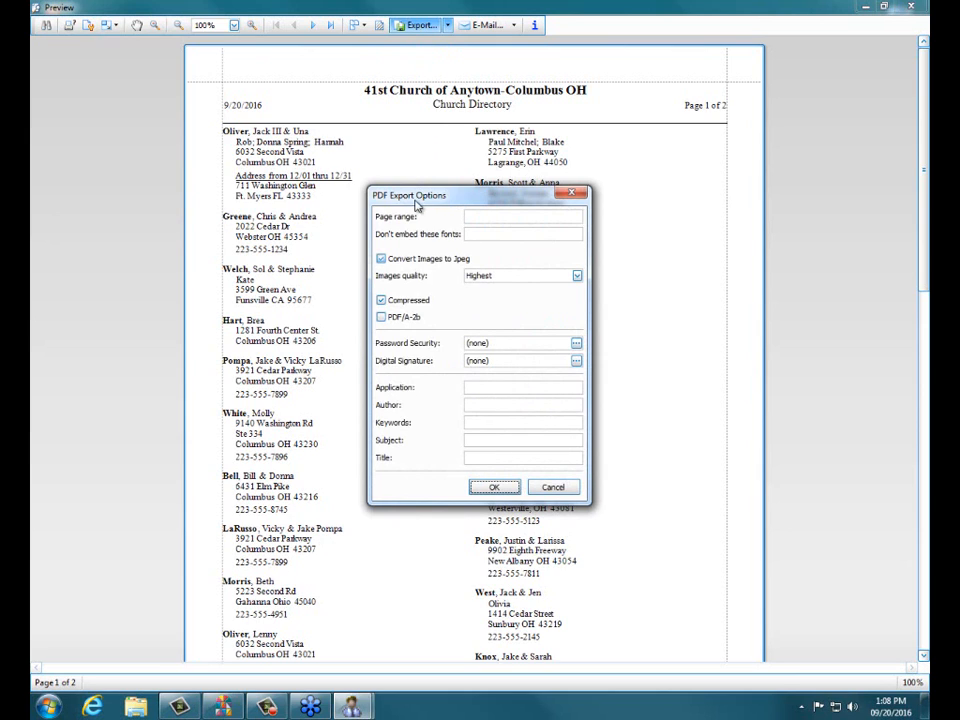
pyautogui.click(494, 488)
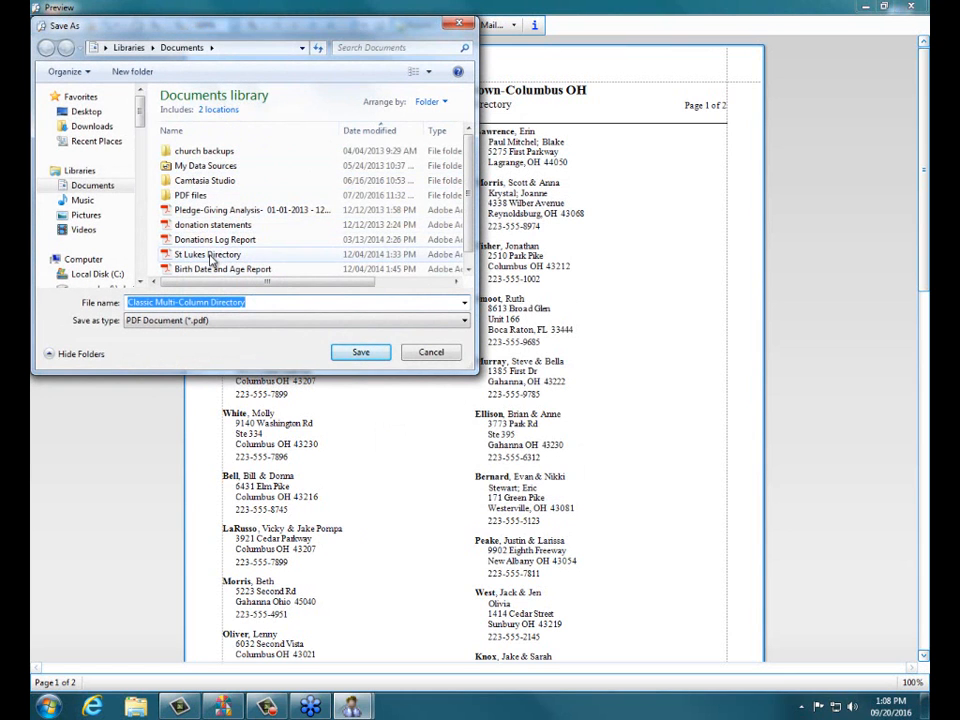
pyautogui.click(348, 358)
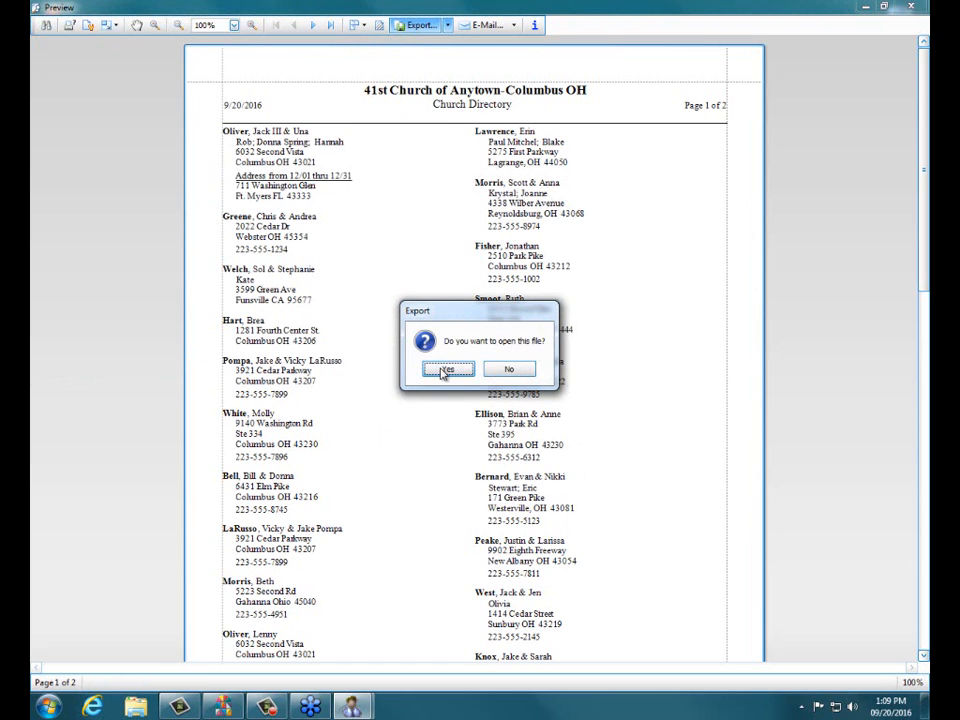
pyautogui.click(443, 371)
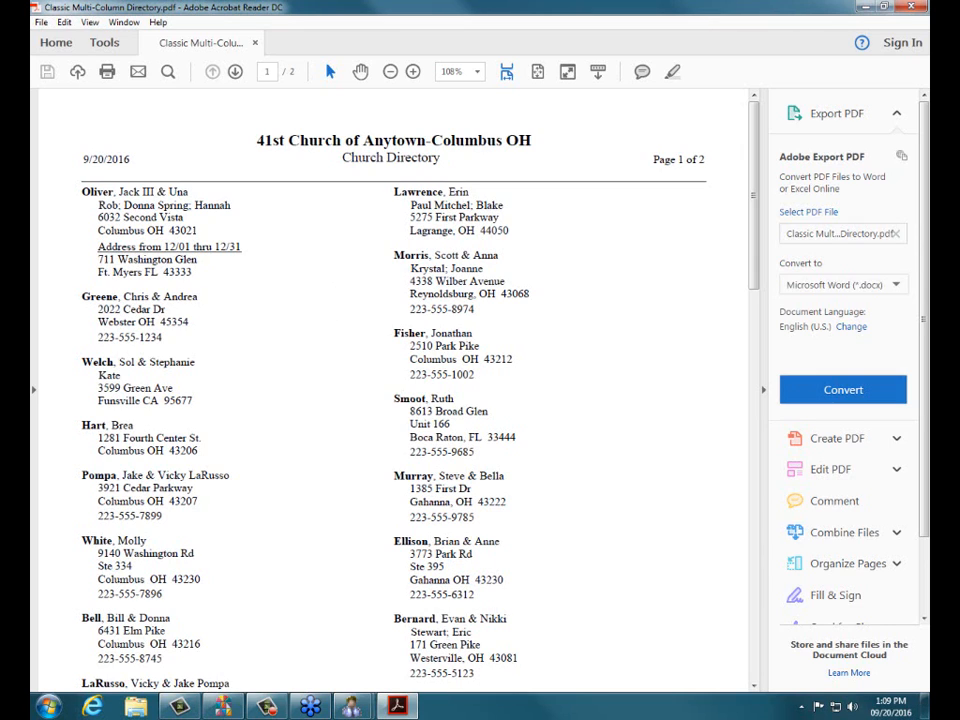
# Step: Quit Adobe Acrobat Reader DC with Alt+F4 to return to the report preview
pyautogui.hotkey('alt', 'F4')
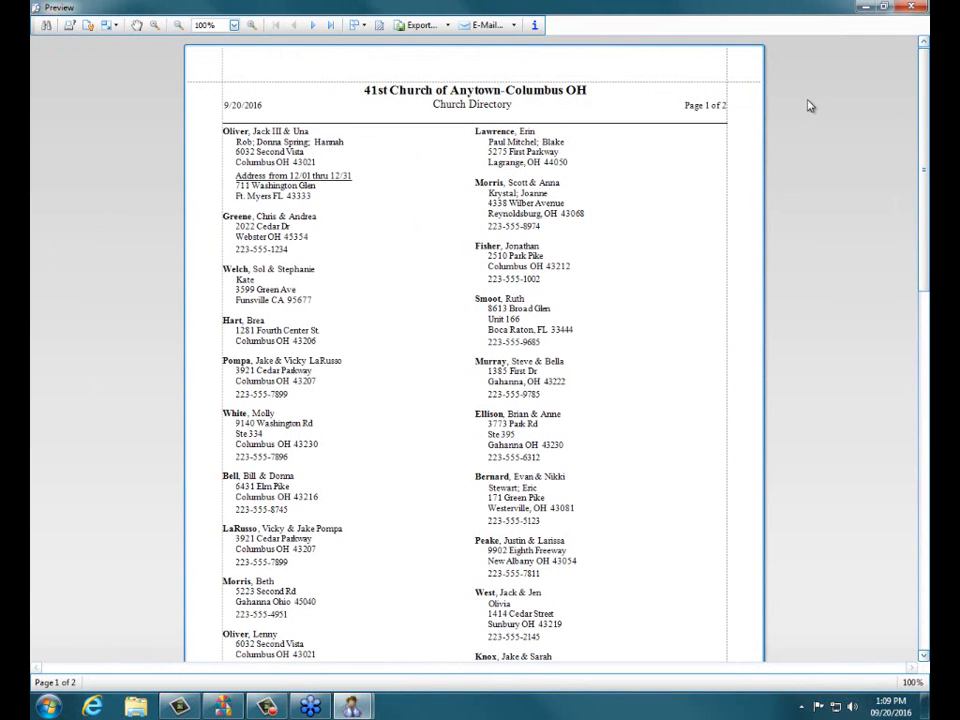
# Step: Export the directory as Classic Multi-Column Directory.xlsx with default settings and open it
pyautogui.click(440, 25)
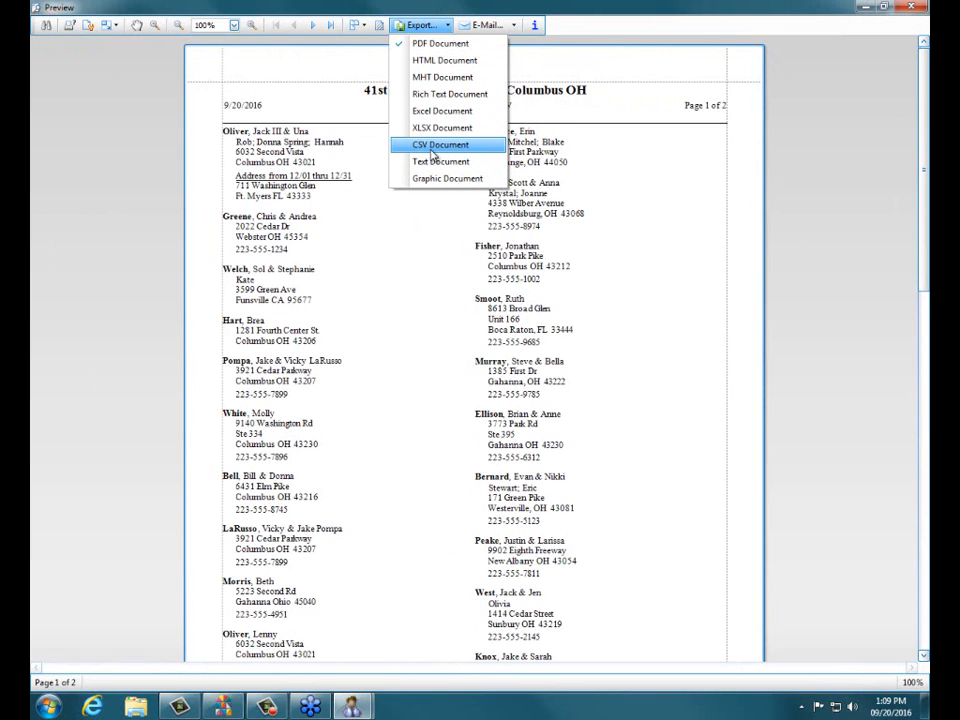
pyautogui.click(432, 127)
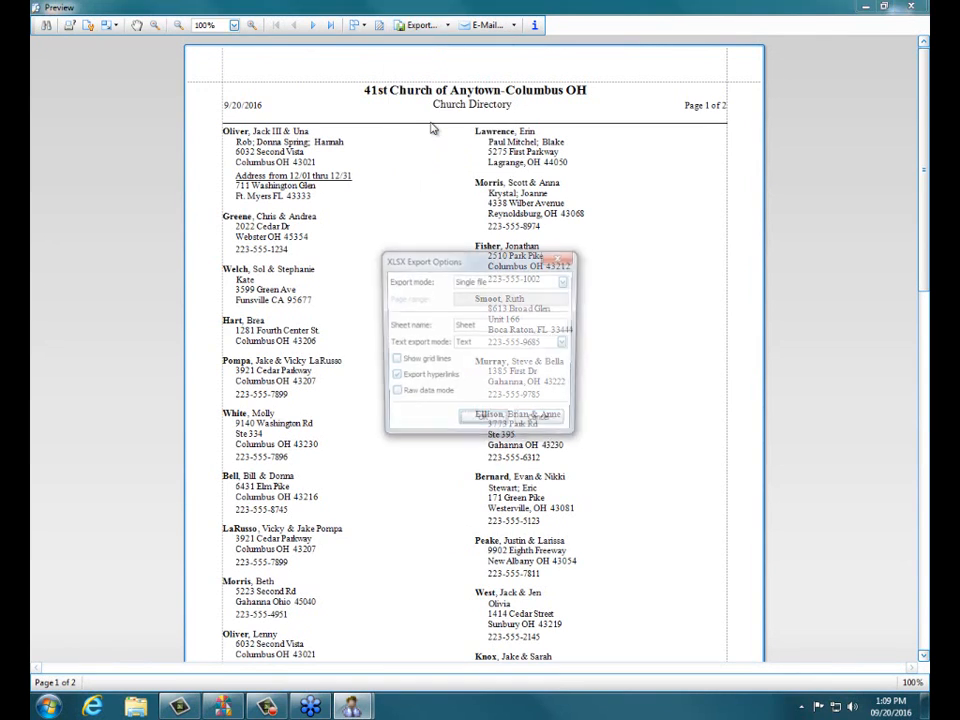
pyautogui.click(490, 421)
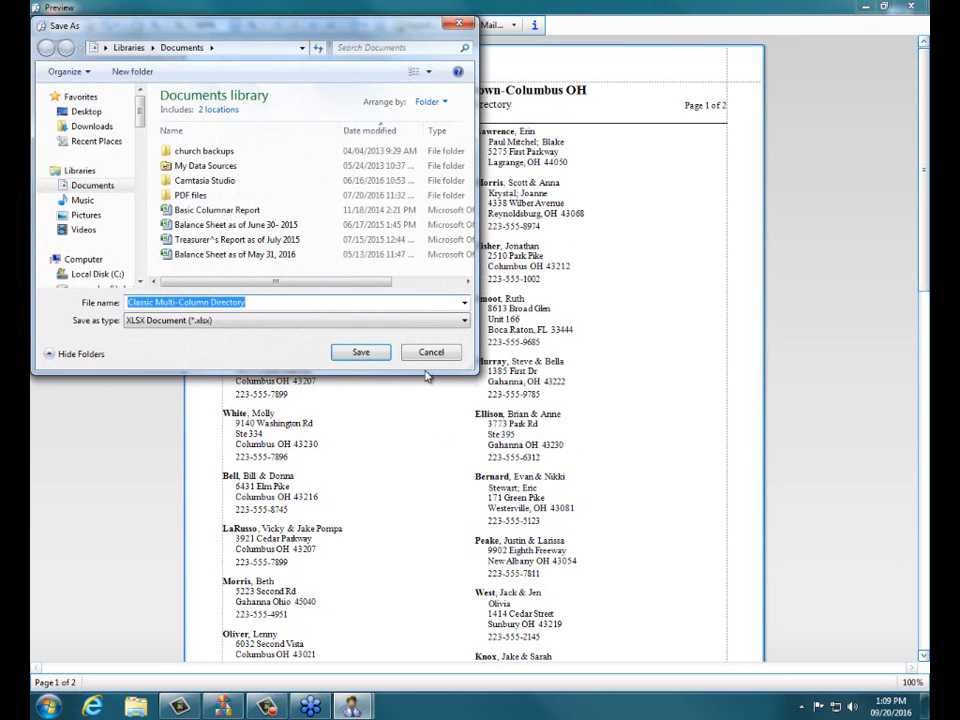
pyautogui.click(361, 352)
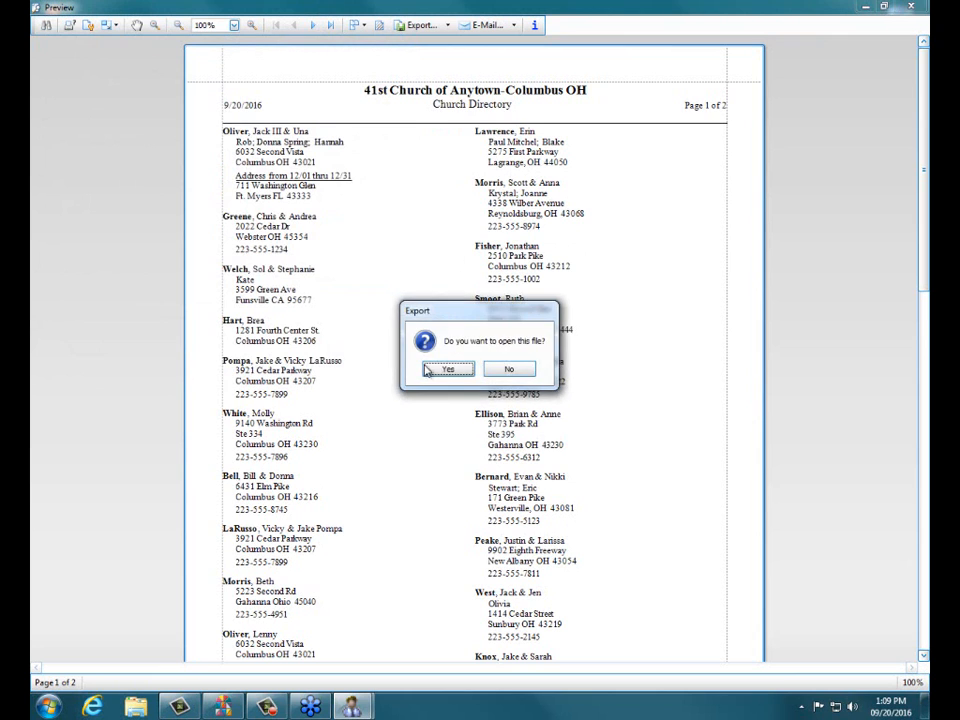
pyautogui.click(436, 370)
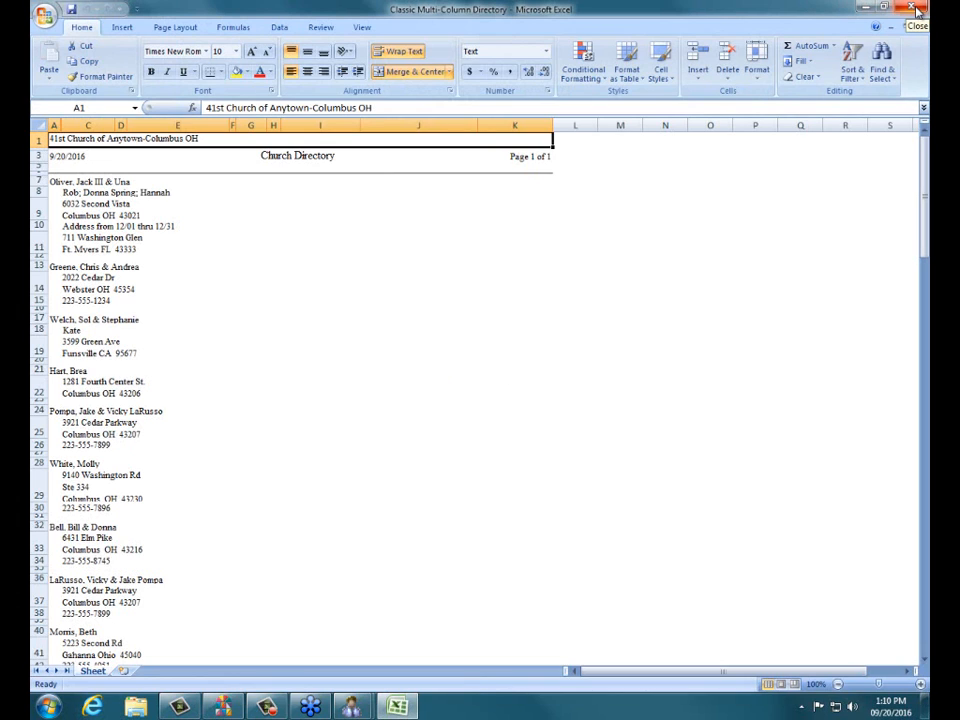
# Step: Close the exported directory workbook in Excel, then close the report preview window
pyautogui.click(912, 8)
pyautogui.click(905, 9)
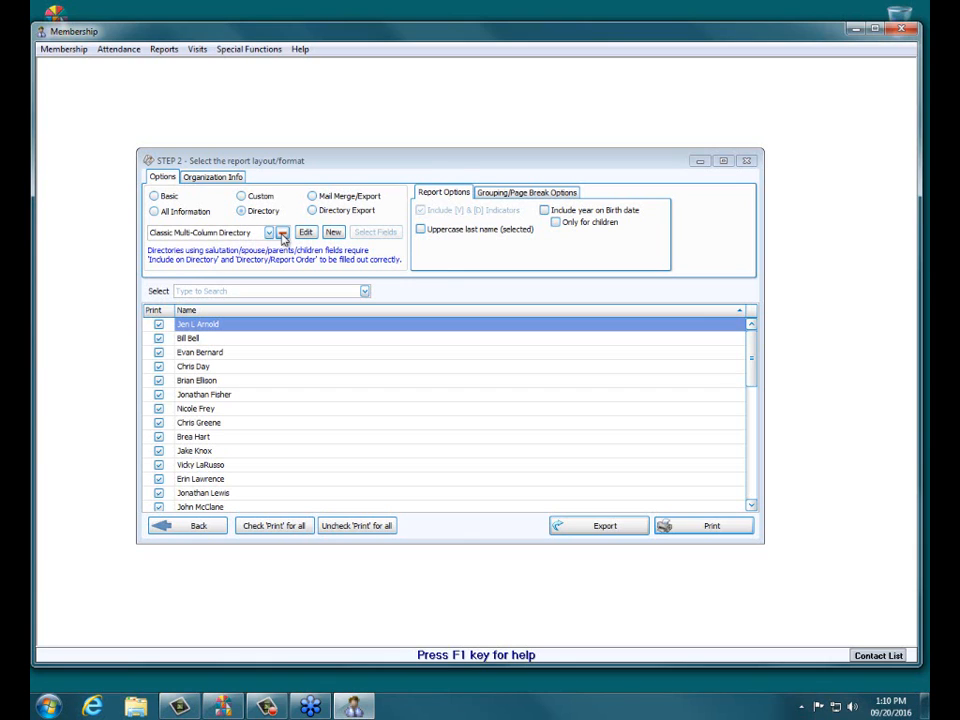
# Step: Switch the report to Directory Export and delete the saved 'test export' layout
pyautogui.click(244, 212)
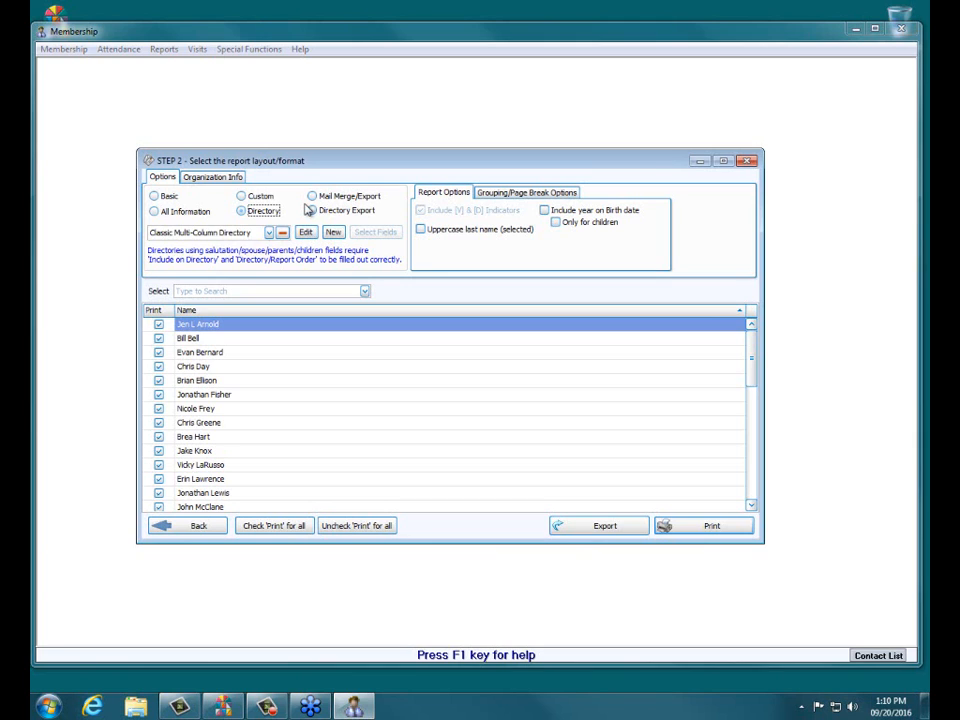
pyautogui.click(311, 210)
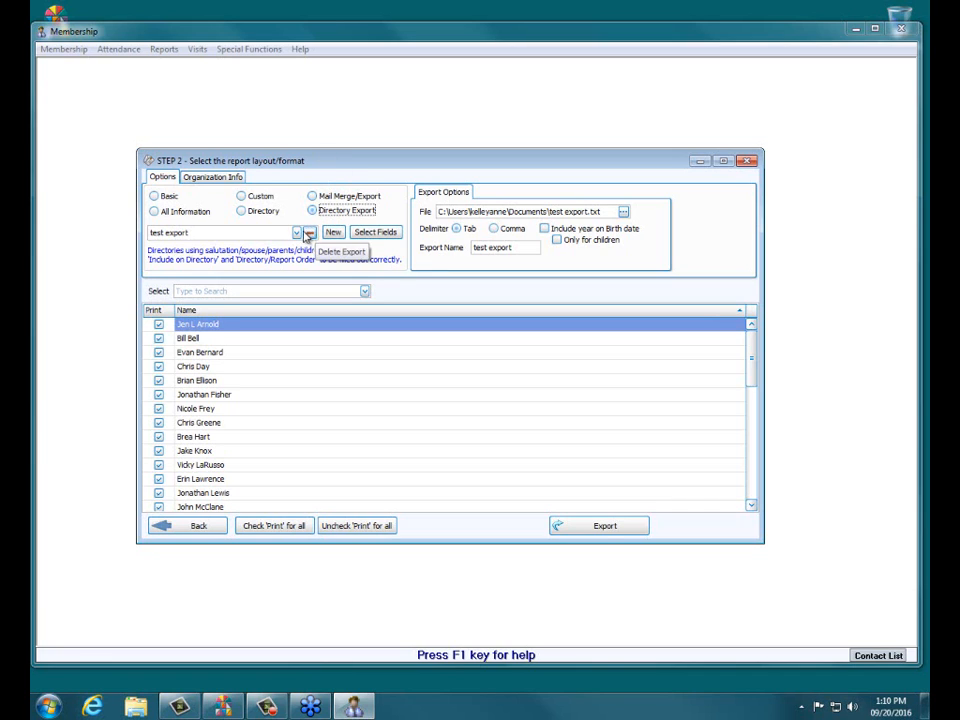
pyautogui.click(311, 232)
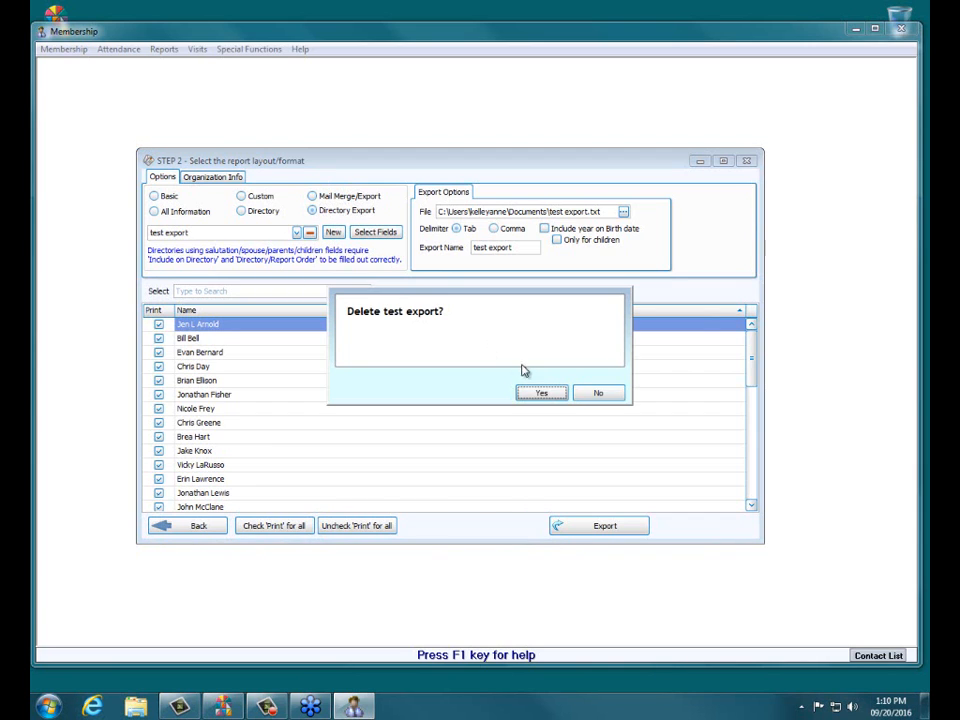
pyautogui.click(532, 394)
pyautogui.click(297, 232)
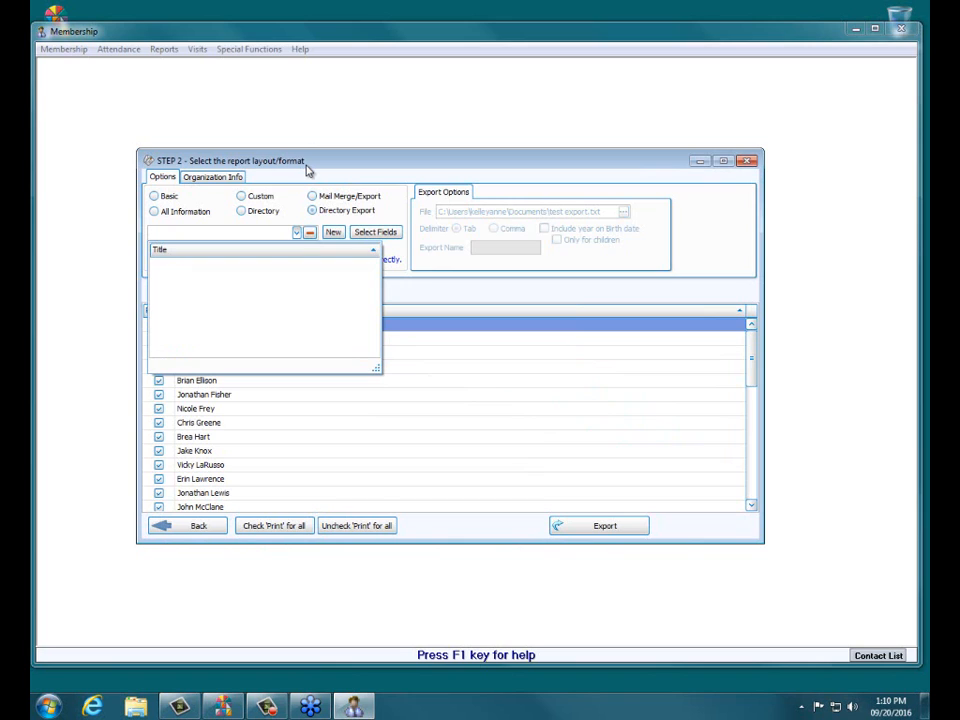
# Step: Create a new export layout named 'Our Church Directory Export'
pyautogui.click(334, 233)
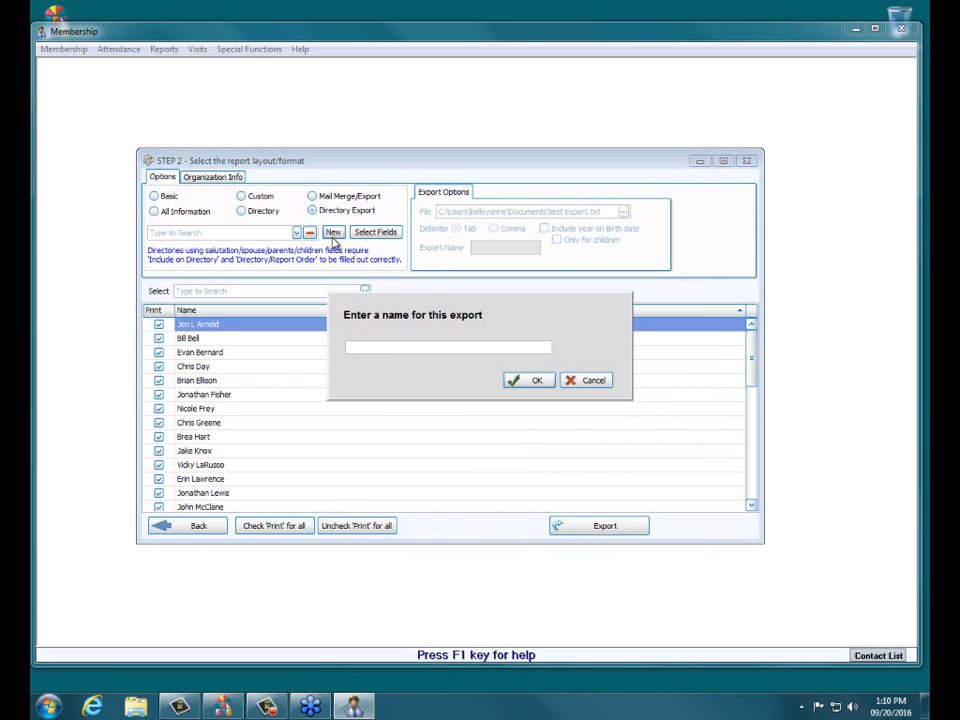
pyautogui.write('Our Church Directory Export')
pyautogui.press('BackSpace')
pyautogui.press('BackSpace')
pyautogui.press('BackSpace')
pyautogui.write('ort')
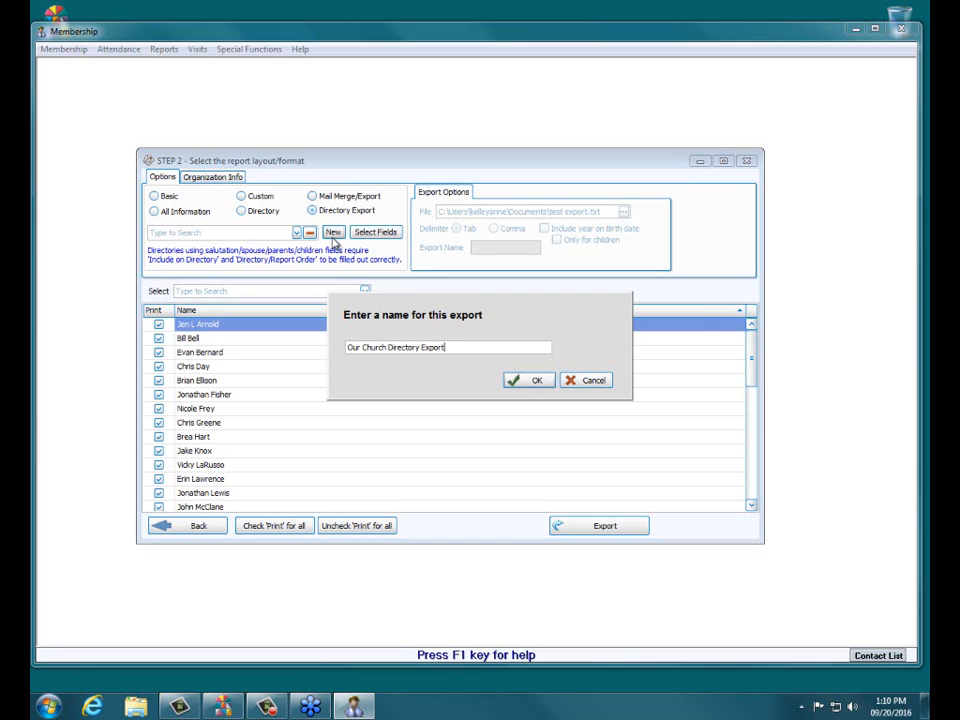
pyautogui.click(538, 380)
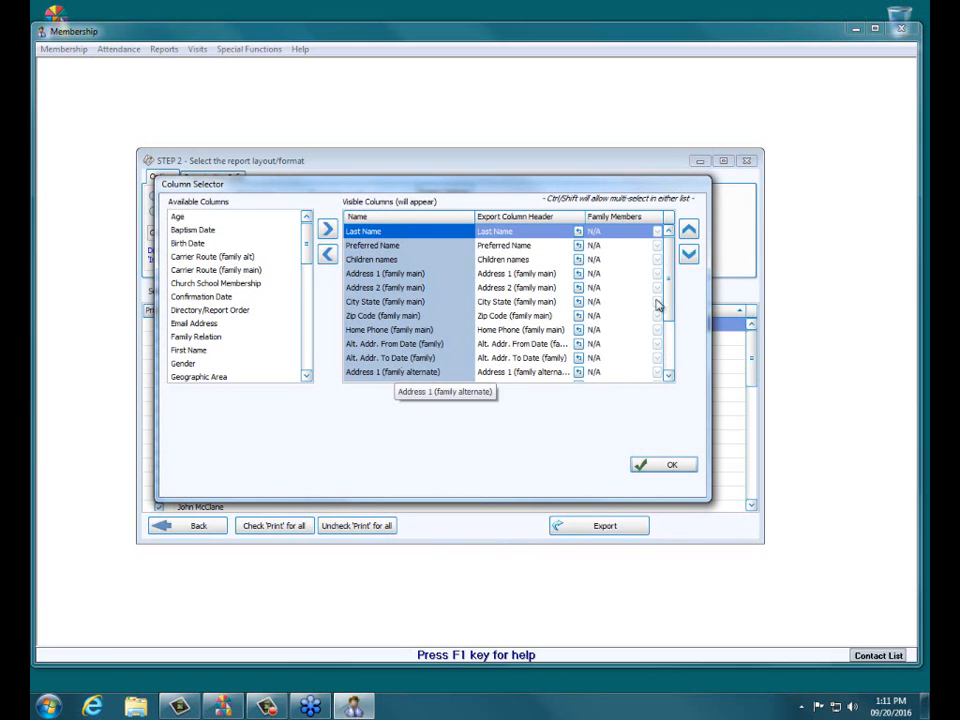
# Step: Review the Visible Columns list and accept the defaults, Last Name through Work Phone
pyautogui.scroll(-2, 671, 276)
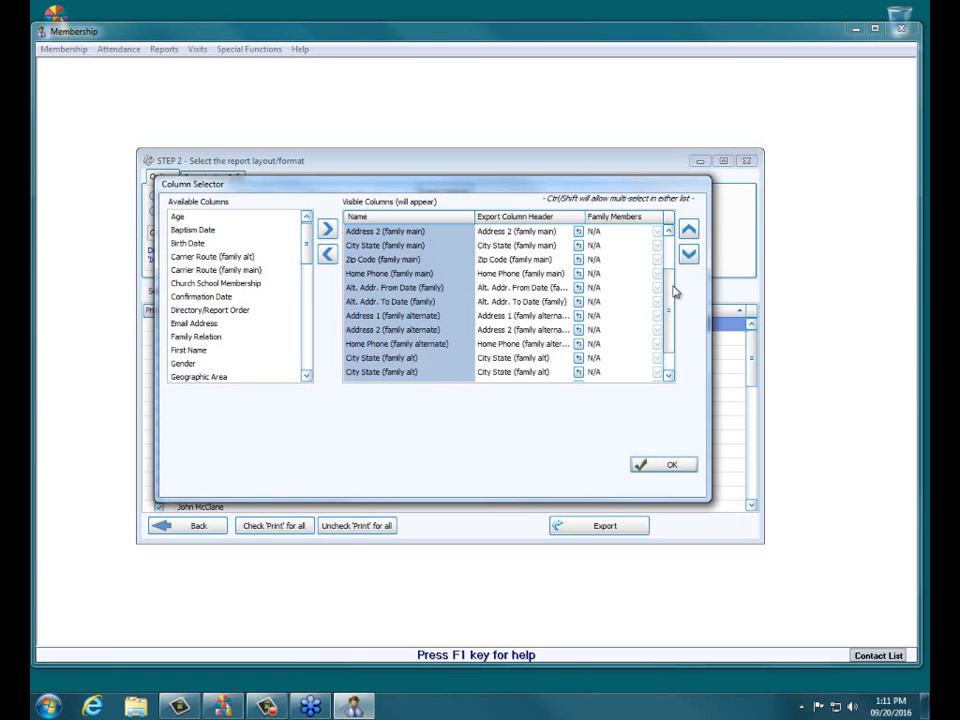
pyautogui.scroll(-1, 673, 290)
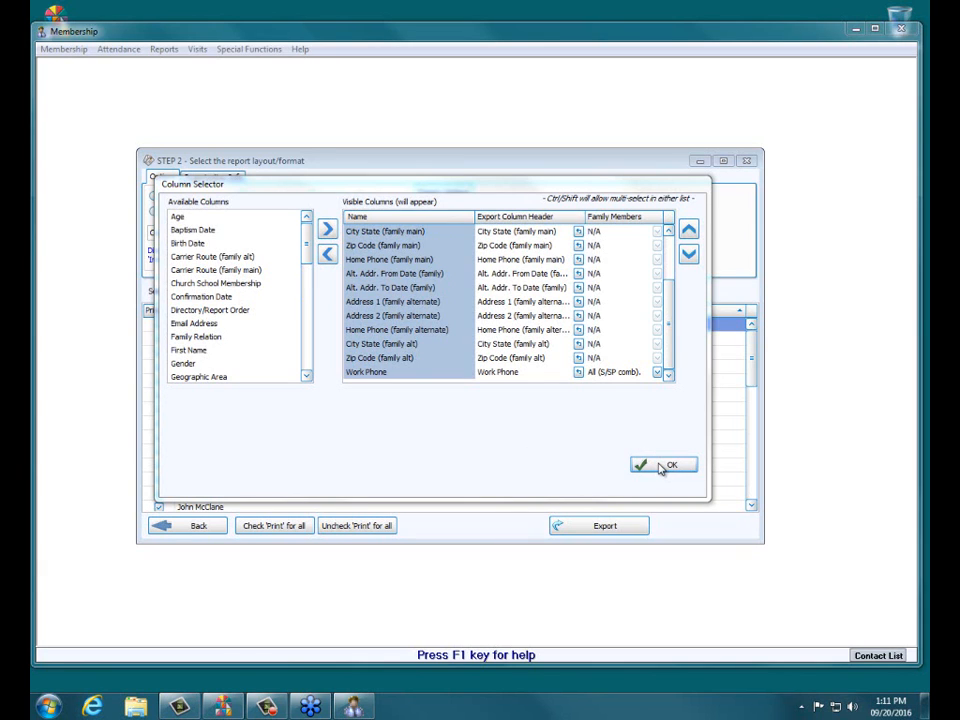
pyautogui.click(660, 469)
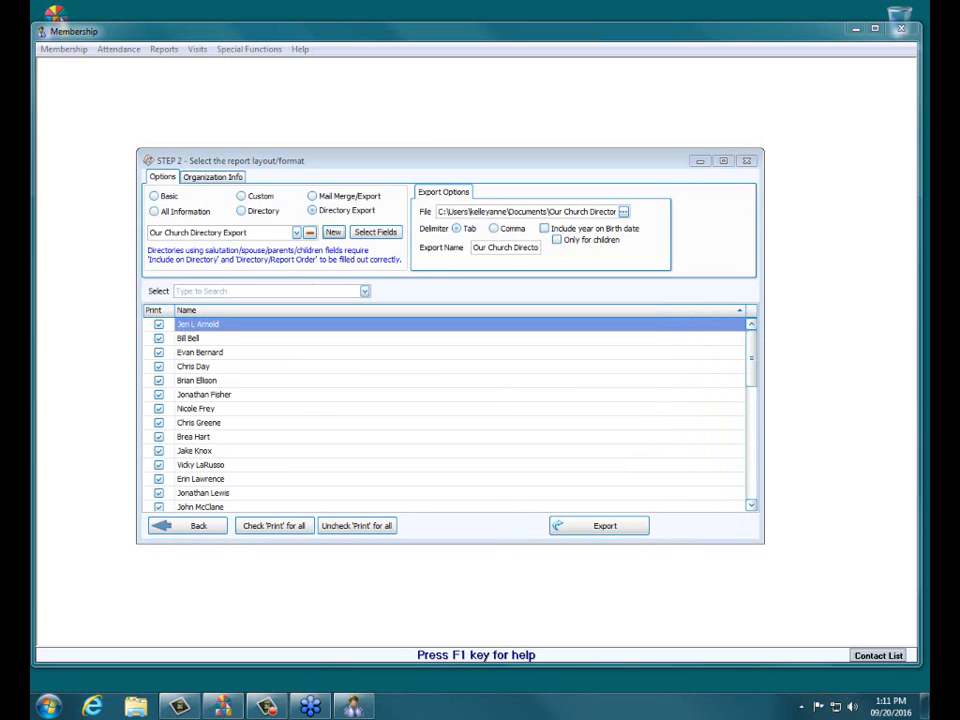
# Step: Bring up the file browser beside the export File path
pyautogui.click(333, 232)
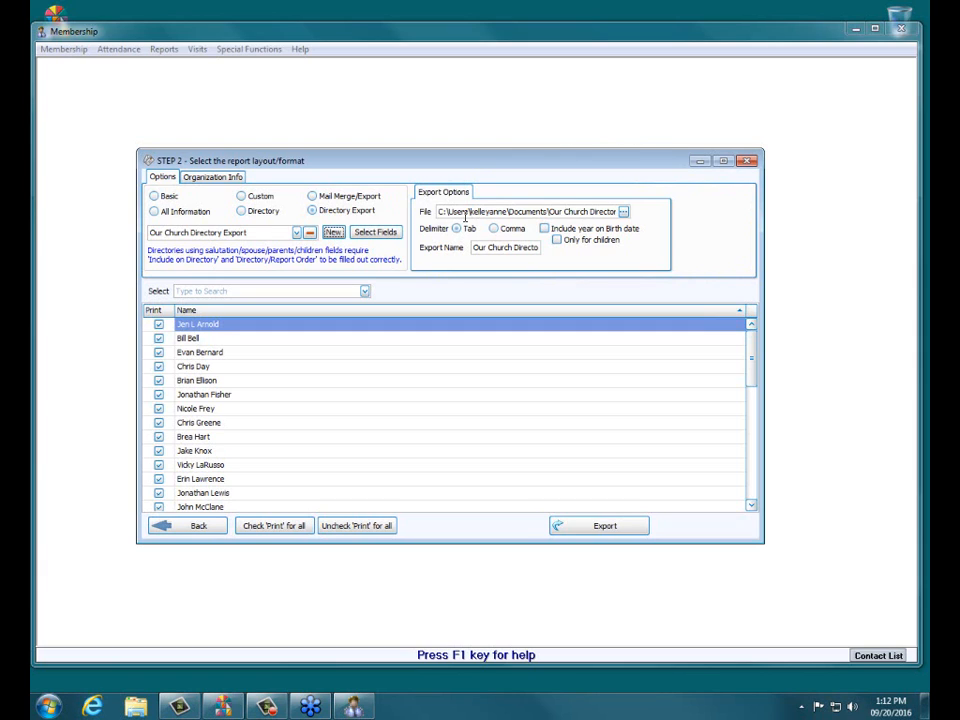
pyautogui.click(623, 211)
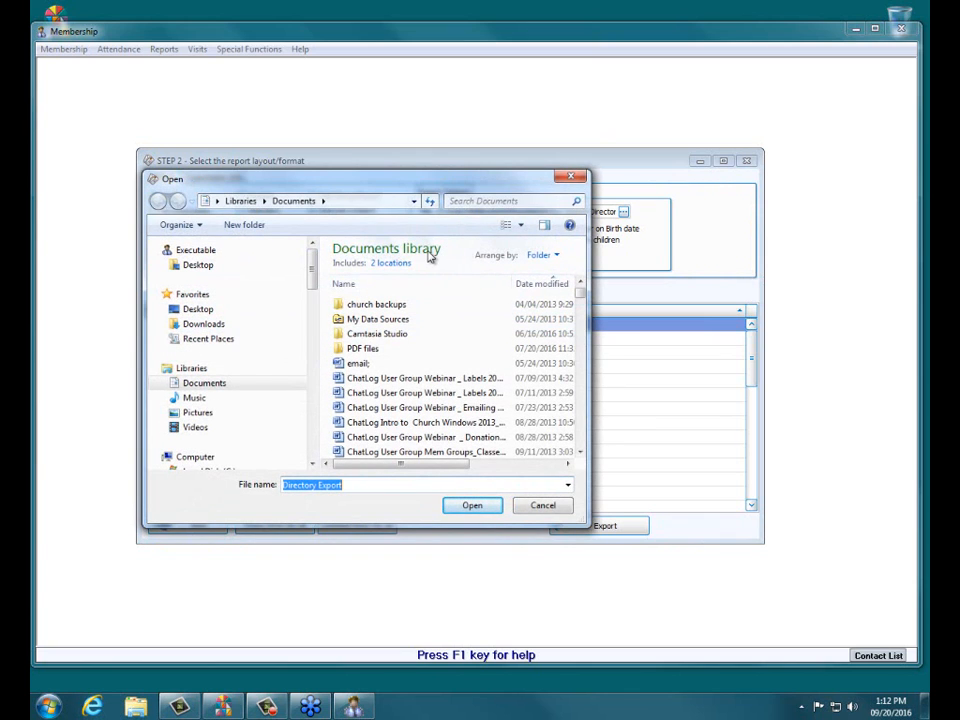
# Step: Set the export file location to the Desktop folder
pyautogui.click(543, 505)
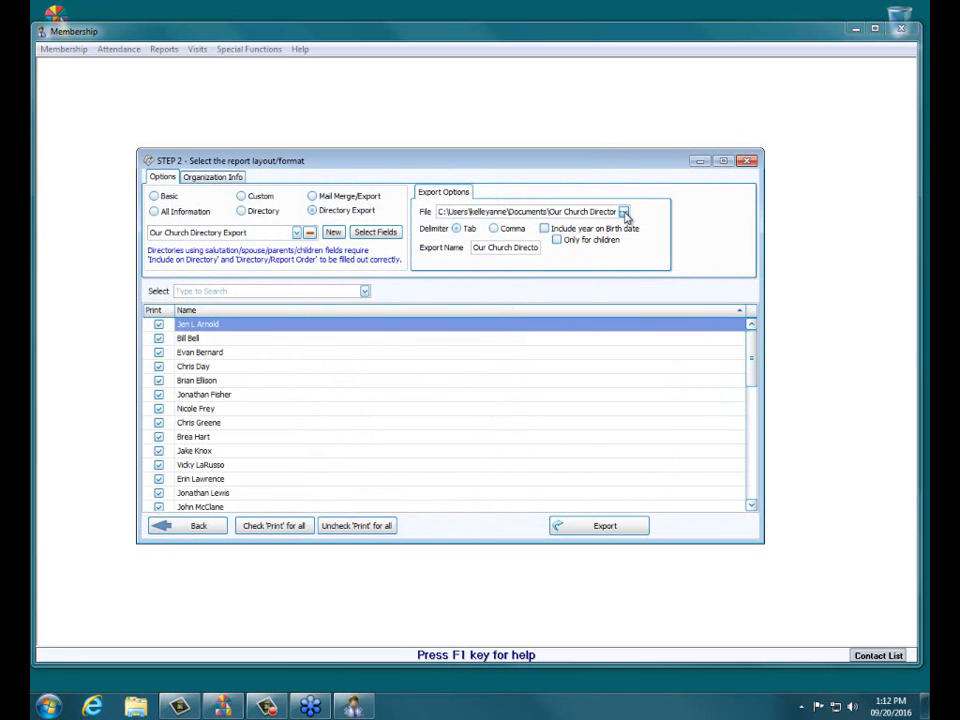
pyautogui.click(623, 212)
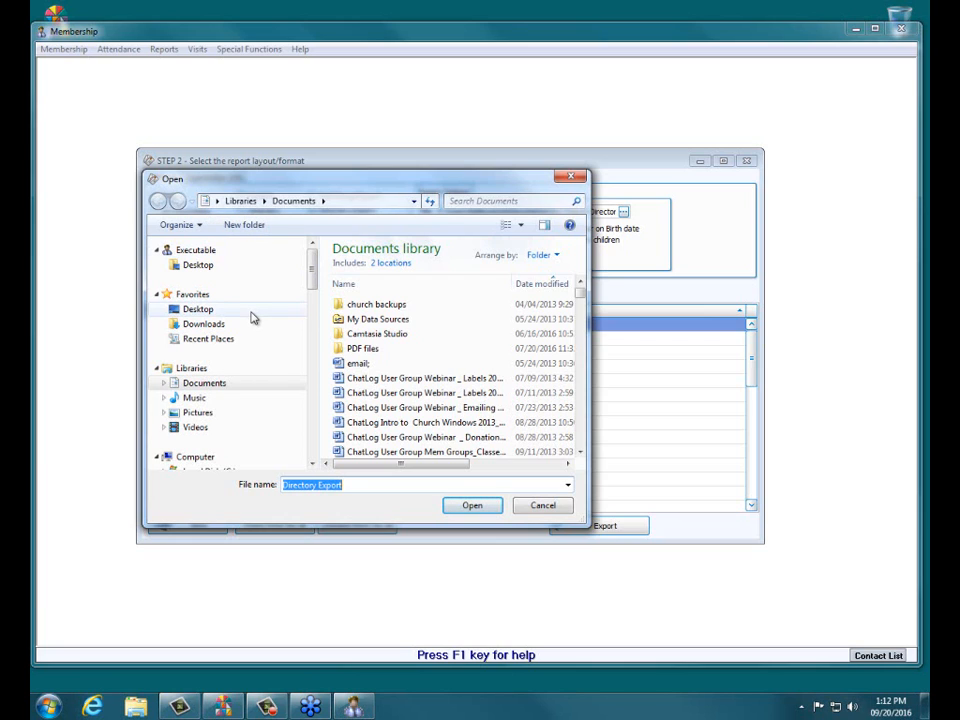
pyautogui.click(193, 273)
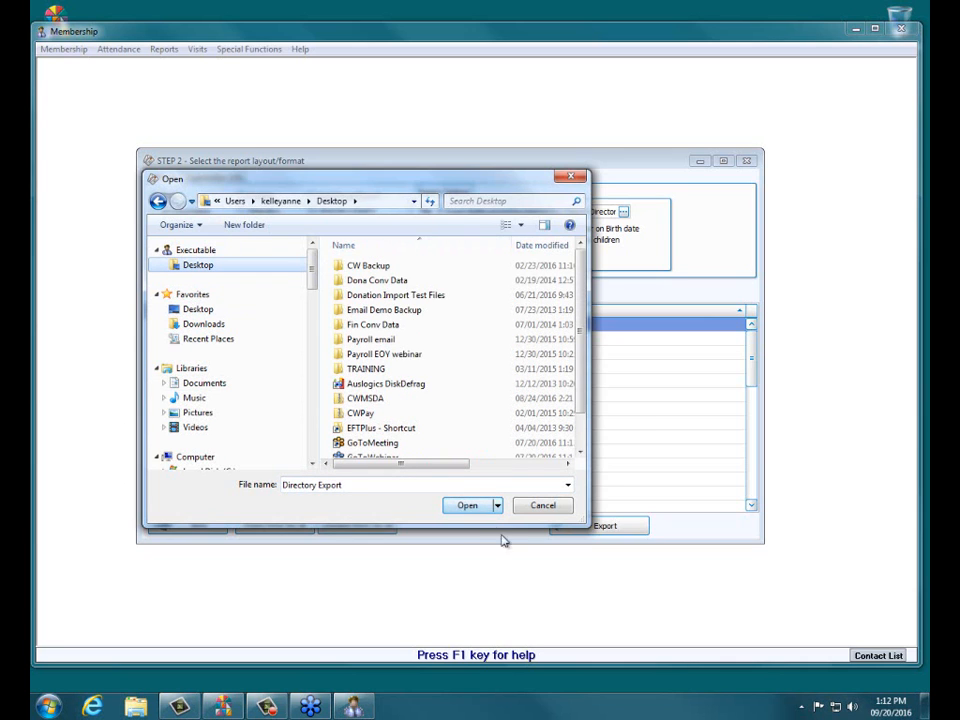
pyautogui.click(480, 507)
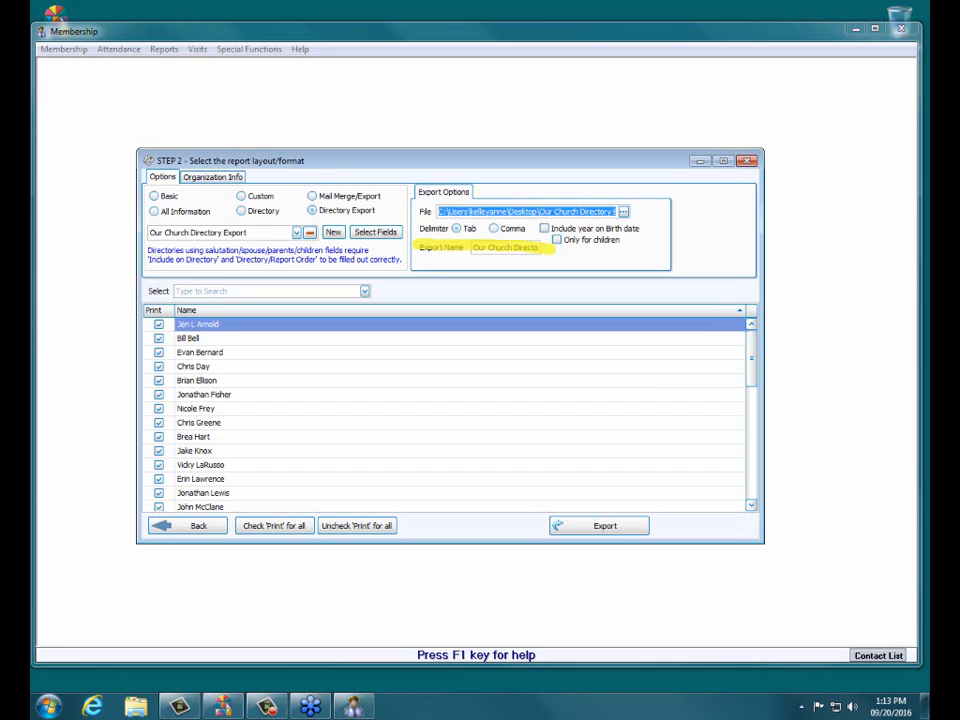
# Step: Delete 'Our' from the export name and export the directory as tab-delimited text
pyautogui.click(477, 250)
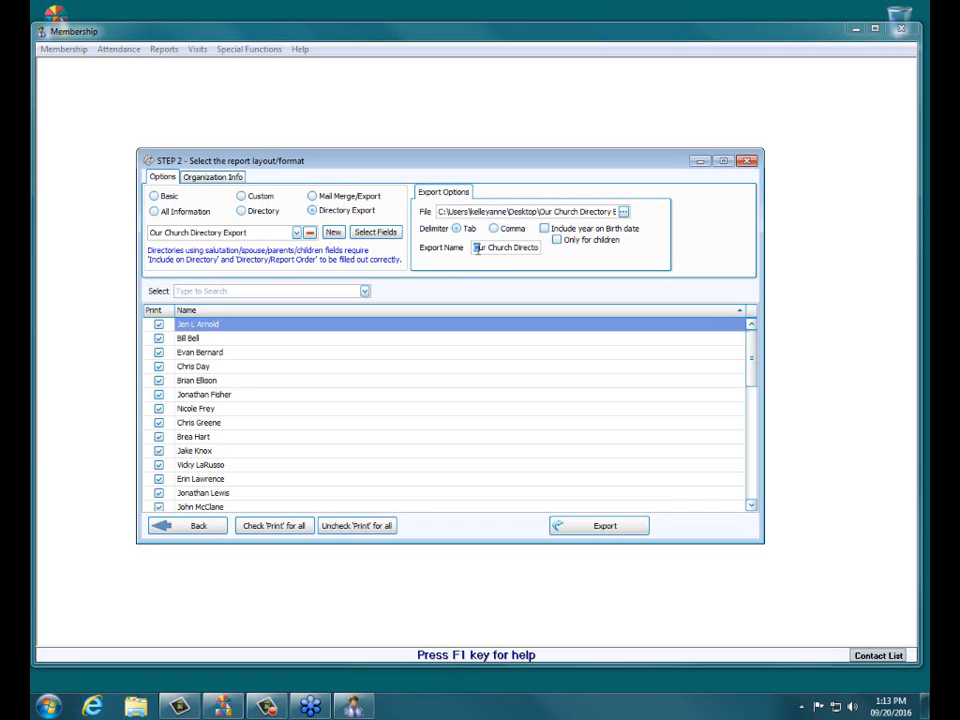
pyautogui.moveTo(477, 250); pyautogui.dragTo(487, 247)
pyautogui.moveTo(487, 247); pyautogui.dragTo(444, 248)
pyautogui.press('Delete')
pyautogui.click(582, 533)
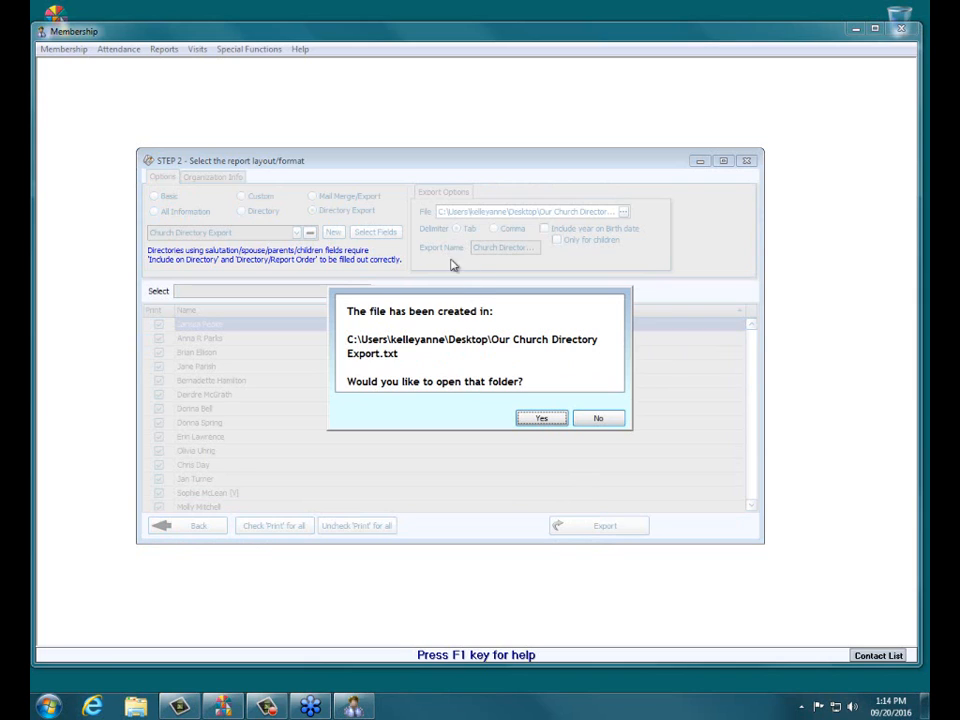
# Step: Decline opening the folder, minimise Church Windows, centre the export file icon, and launch Excel 2007
pyautogui.click(614, 422)
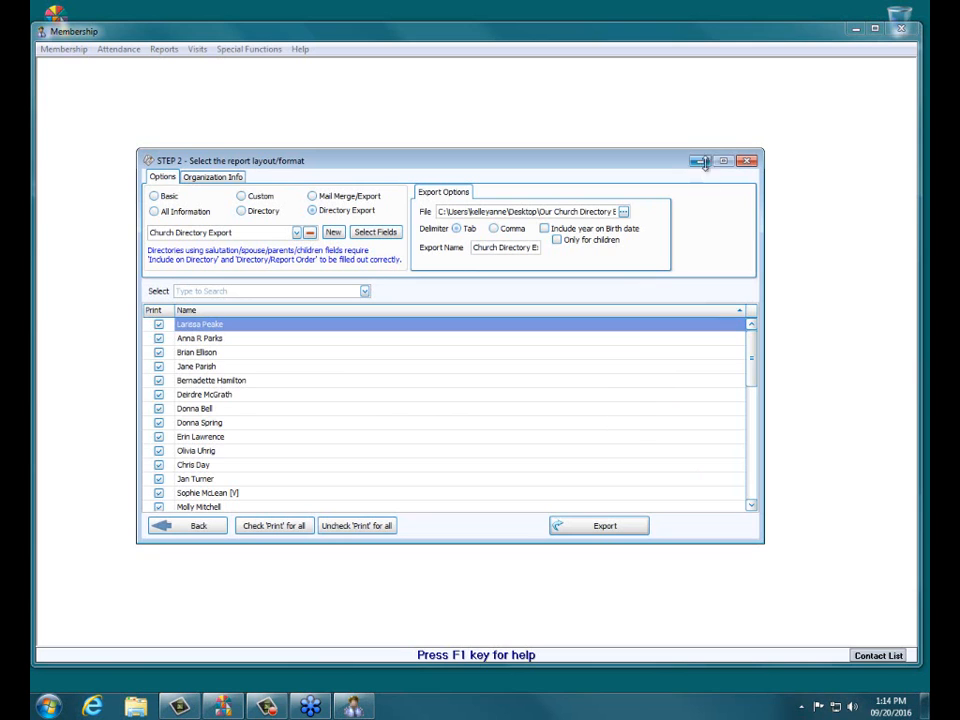
pyautogui.click(855, 29)
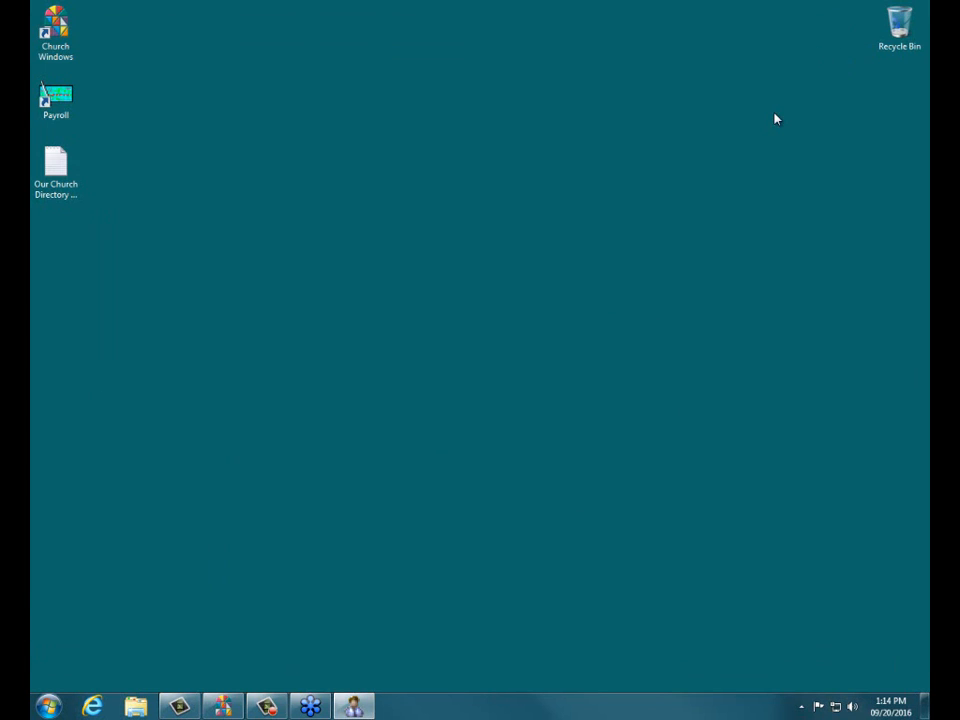
pyautogui.moveTo(55, 162); pyautogui.dragTo(437, 249)
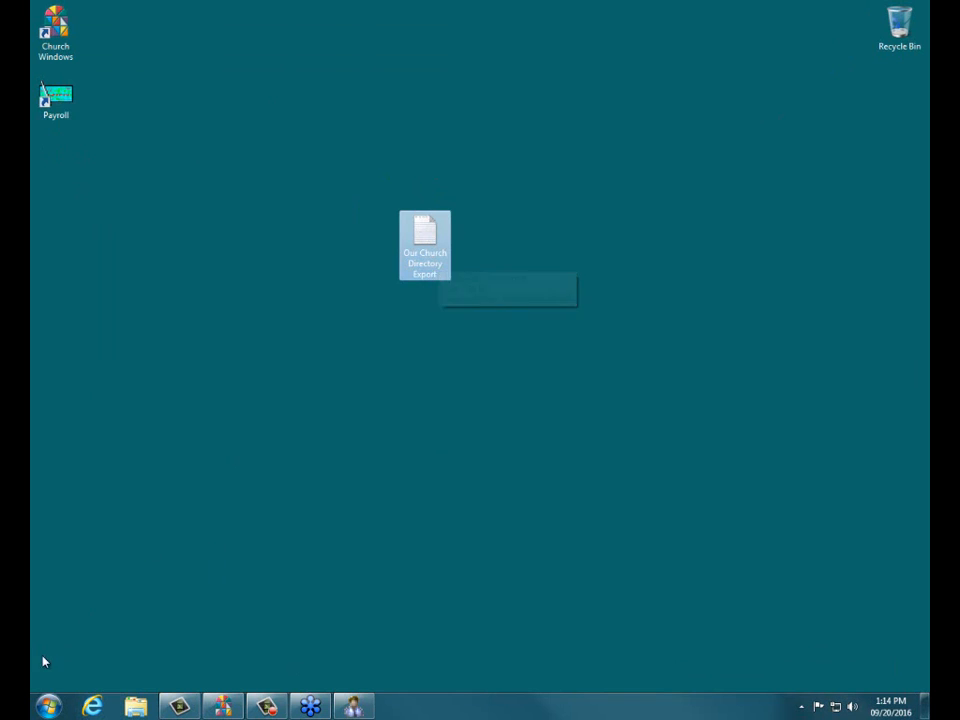
pyautogui.click(48, 707)
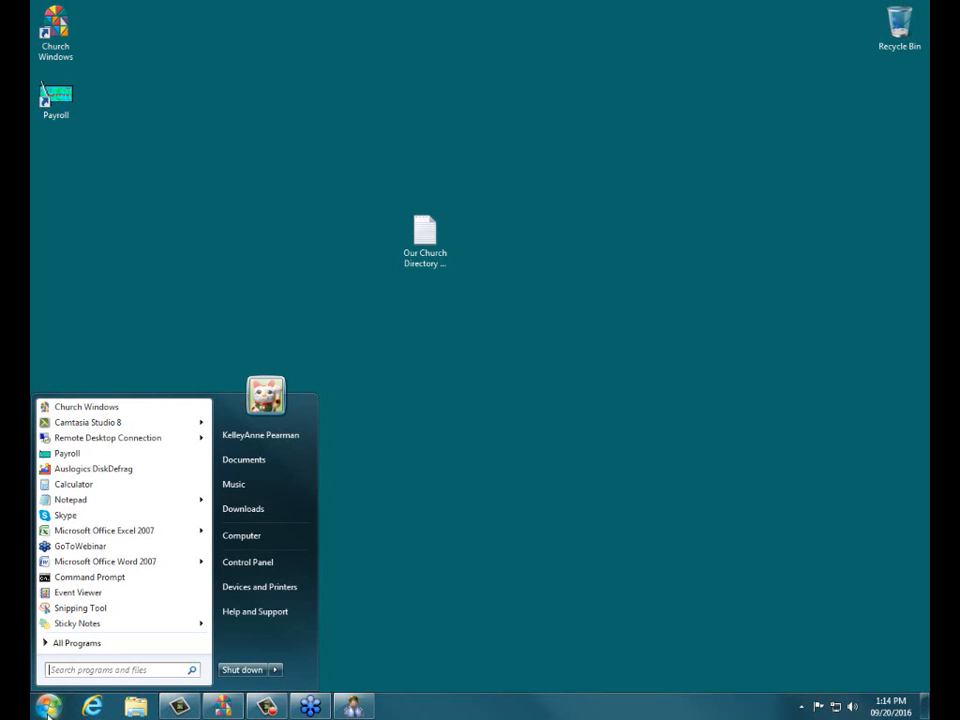
pyautogui.click(80, 531)
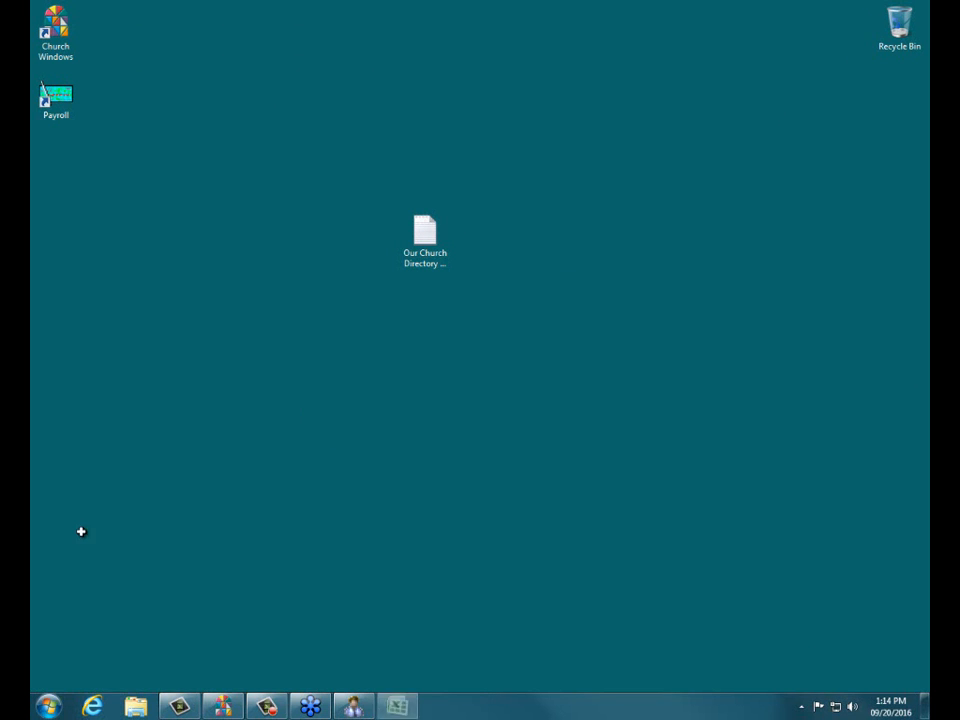
# Step: Bring up Excel's Open dialog filtered to Text Files
pyautogui.click(44, 15)
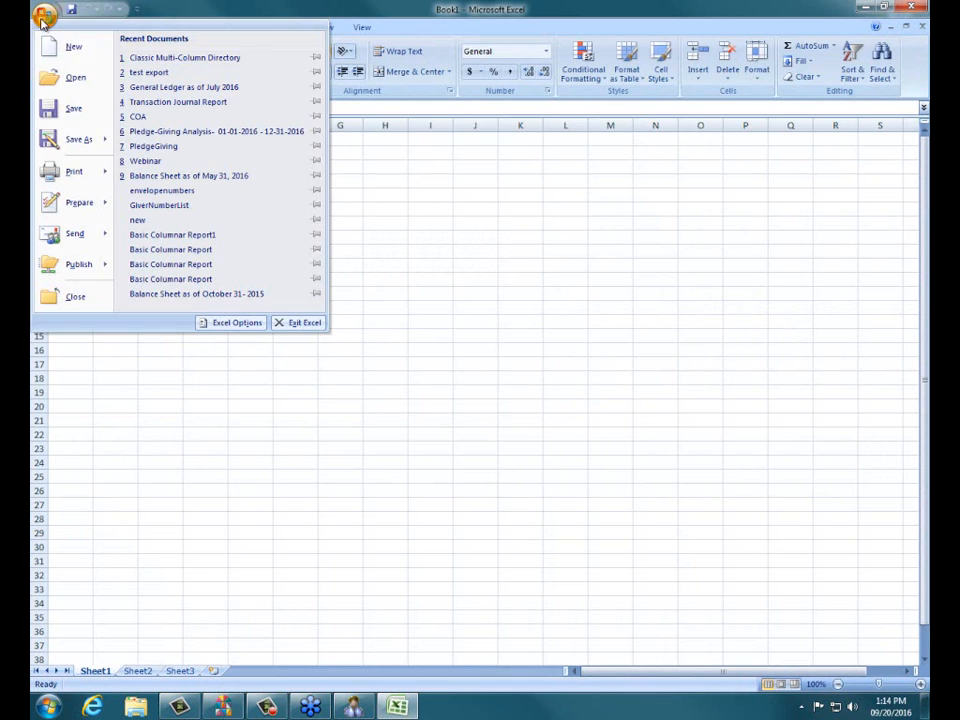
pyautogui.click(62, 78)
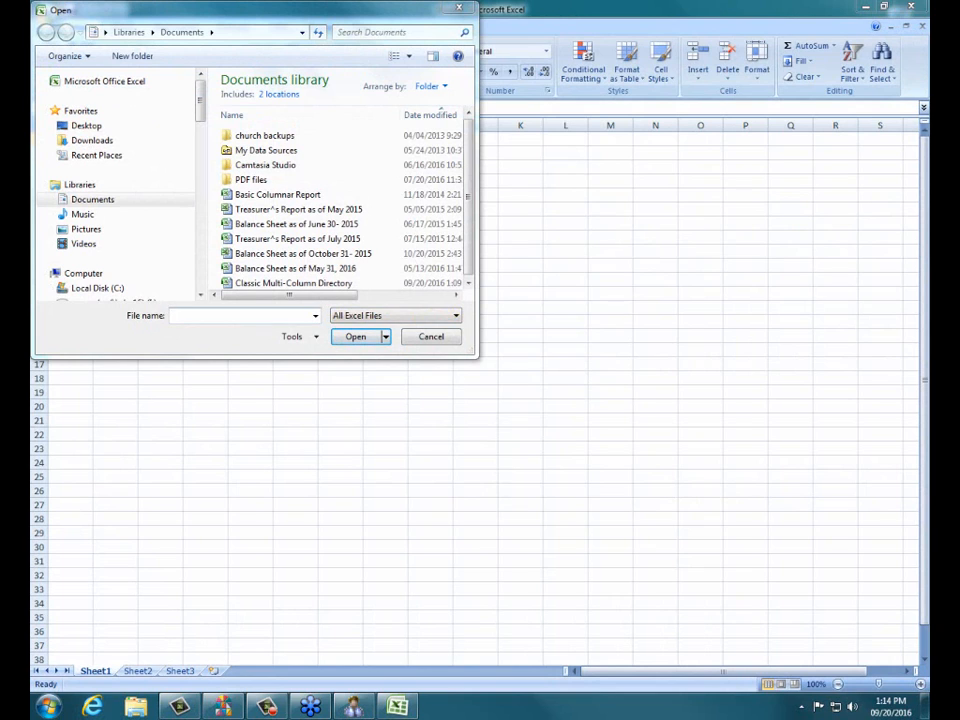
pyautogui.click(458, 317)
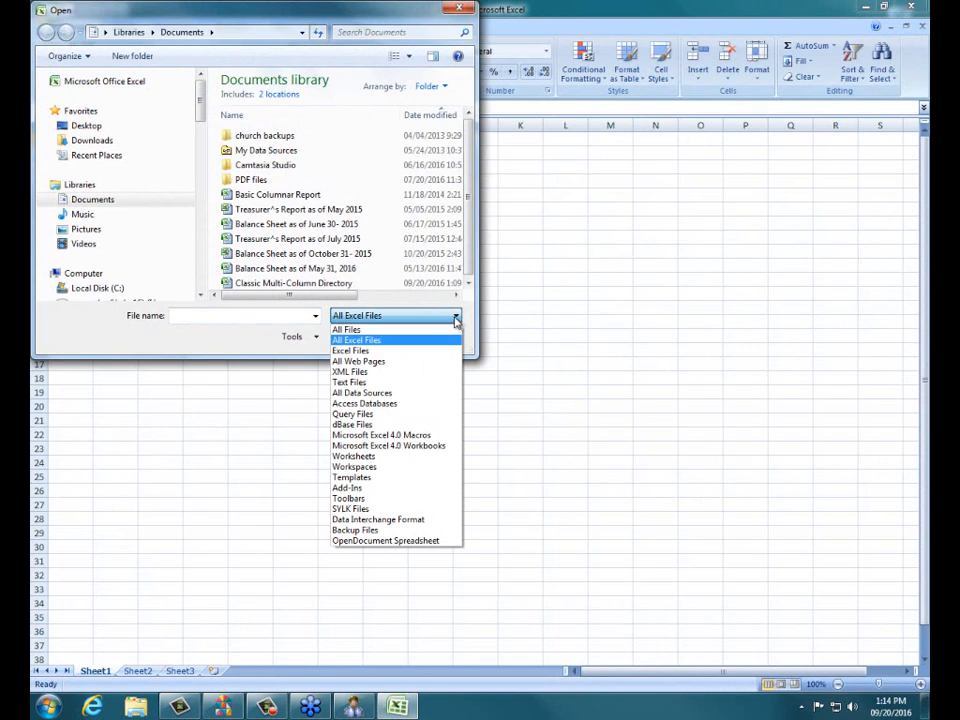
pyautogui.click(364, 383)
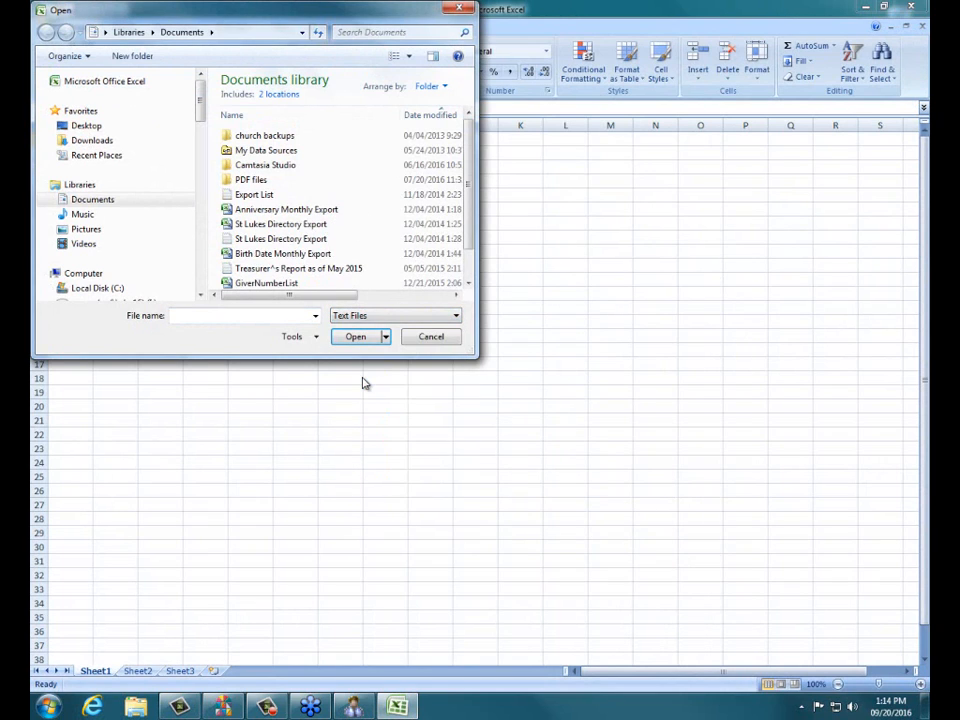
# Step: Open Our Church Directory Export.txt from the Desktop
pyautogui.click(92, 127)
pyautogui.click(355, 337)
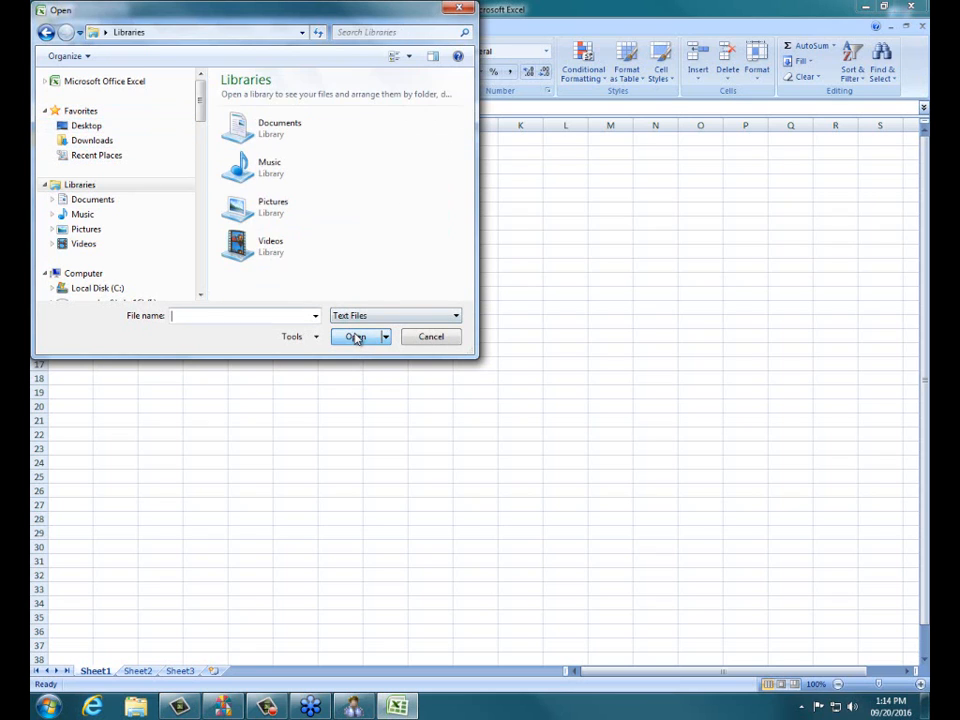
pyautogui.click(86, 126)
pyautogui.click(345, 340)
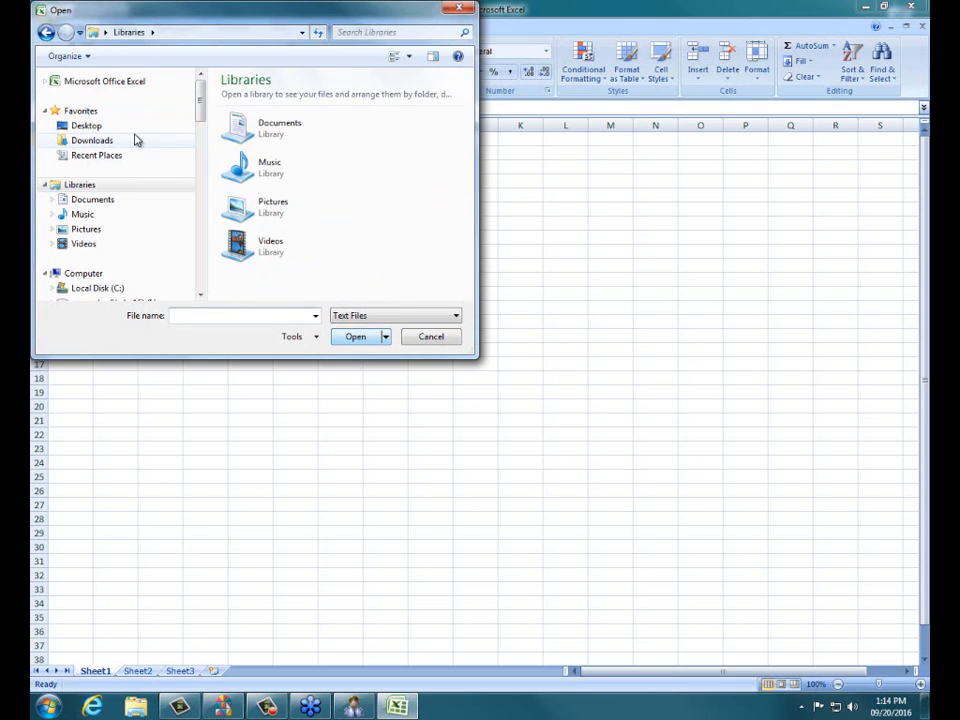
pyautogui.click(72, 127)
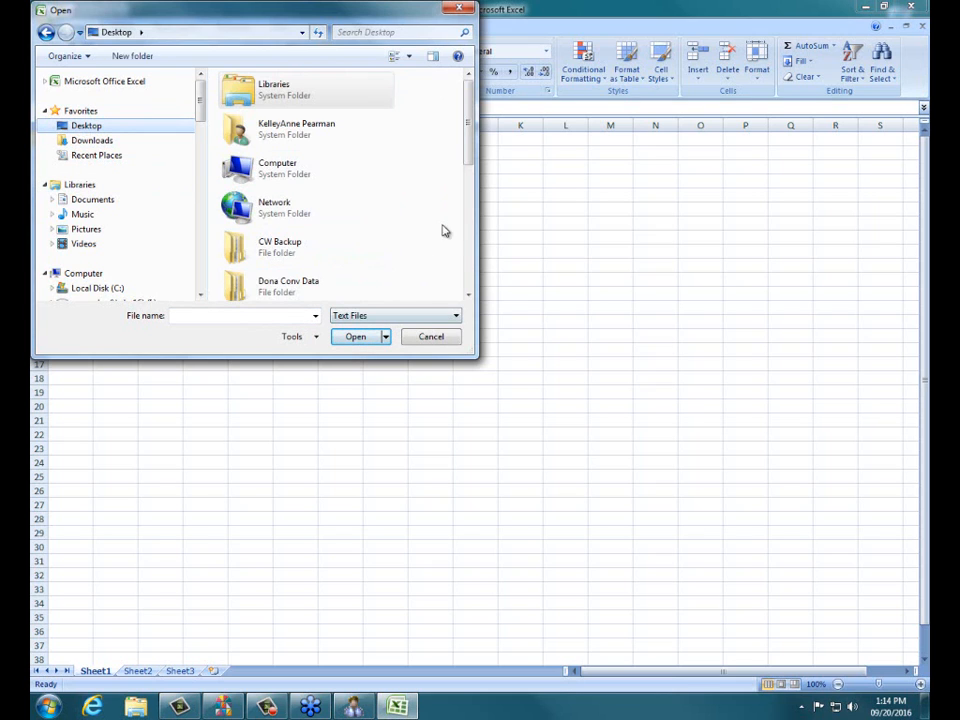
pyautogui.moveTo(467, 140); pyautogui.dragTo(489, 268)
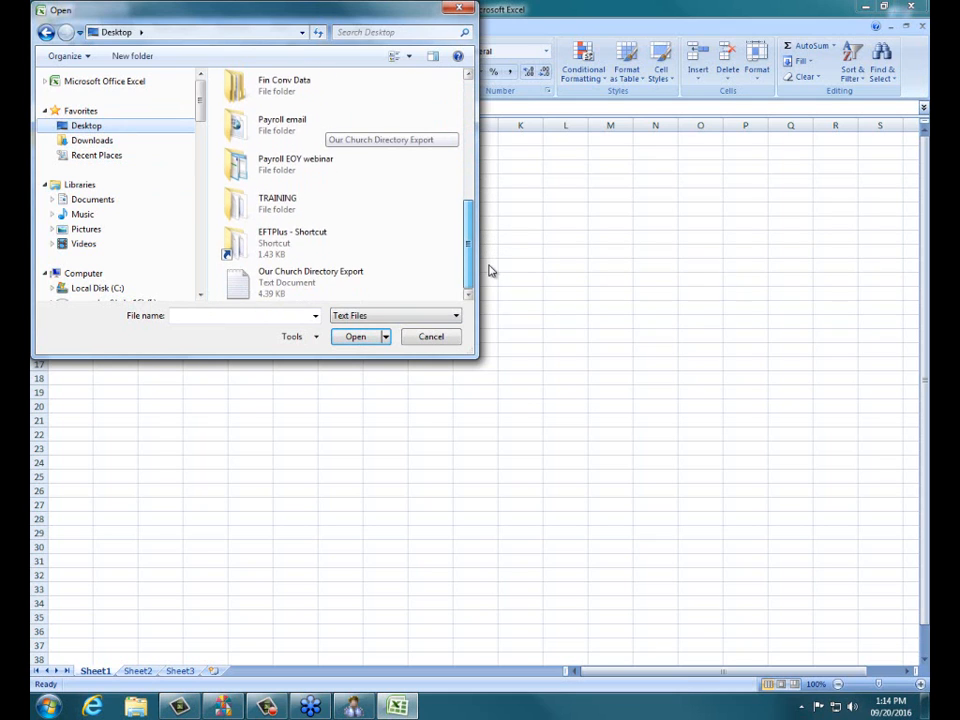
pyautogui.click(278, 274)
pyautogui.click(341, 338)
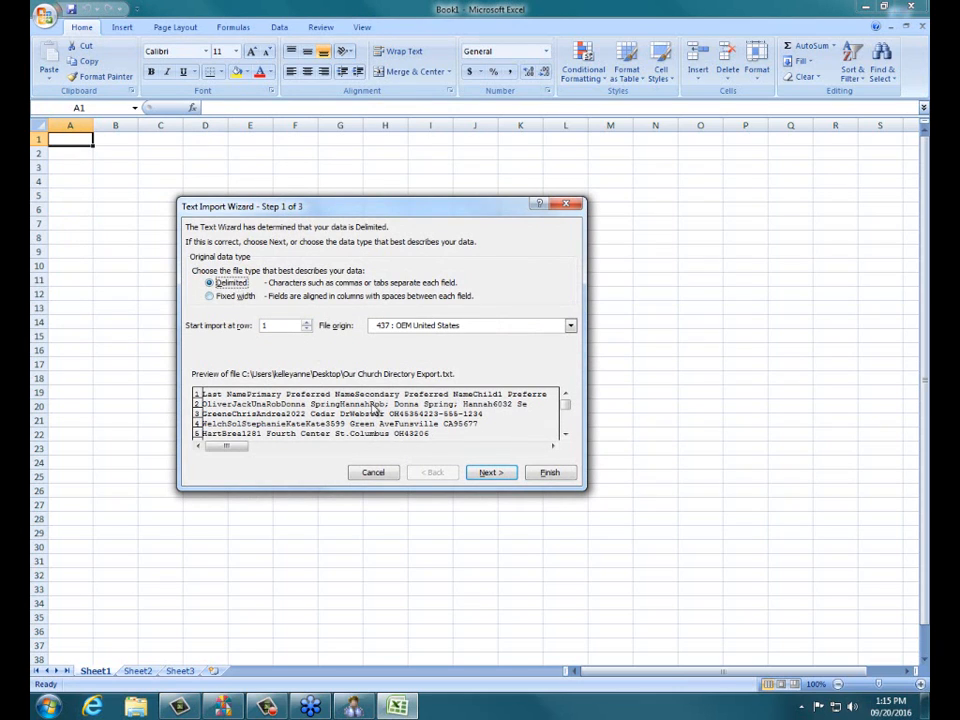
# Step: Import the file as Delimited data with Tab as the delimiter and finish the wizard
pyautogui.click(482, 471)
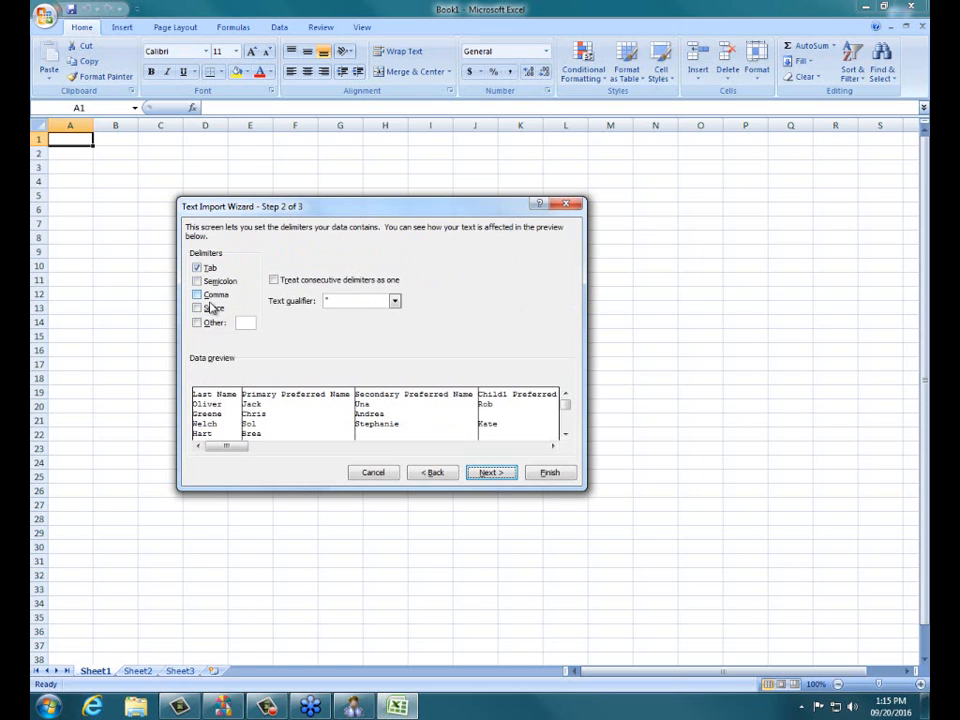
pyautogui.click(490, 472)
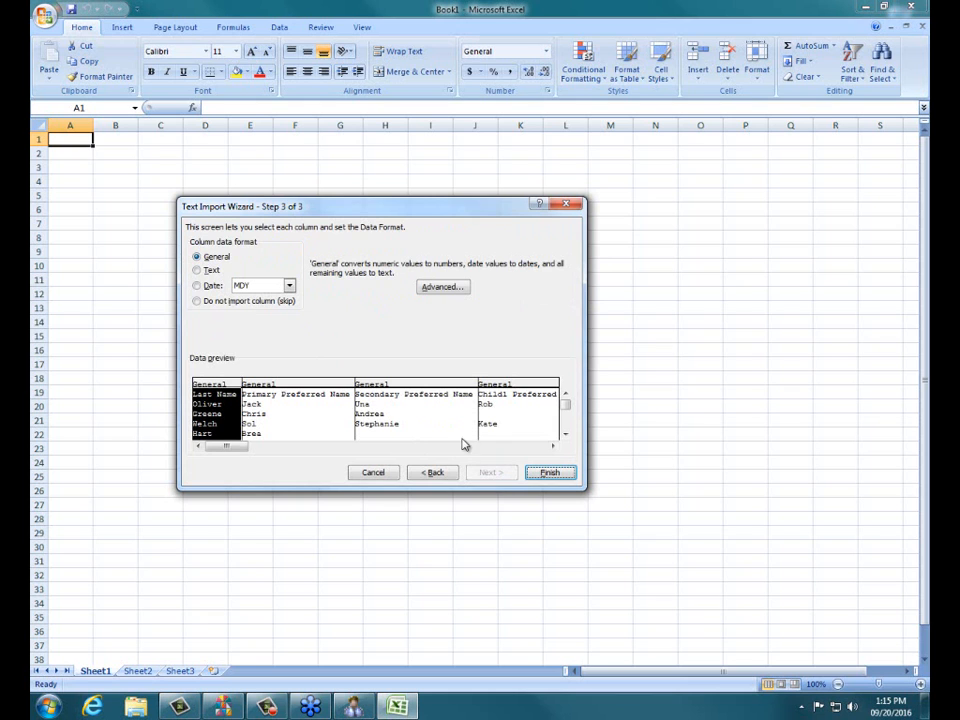
pyautogui.click(553, 472)
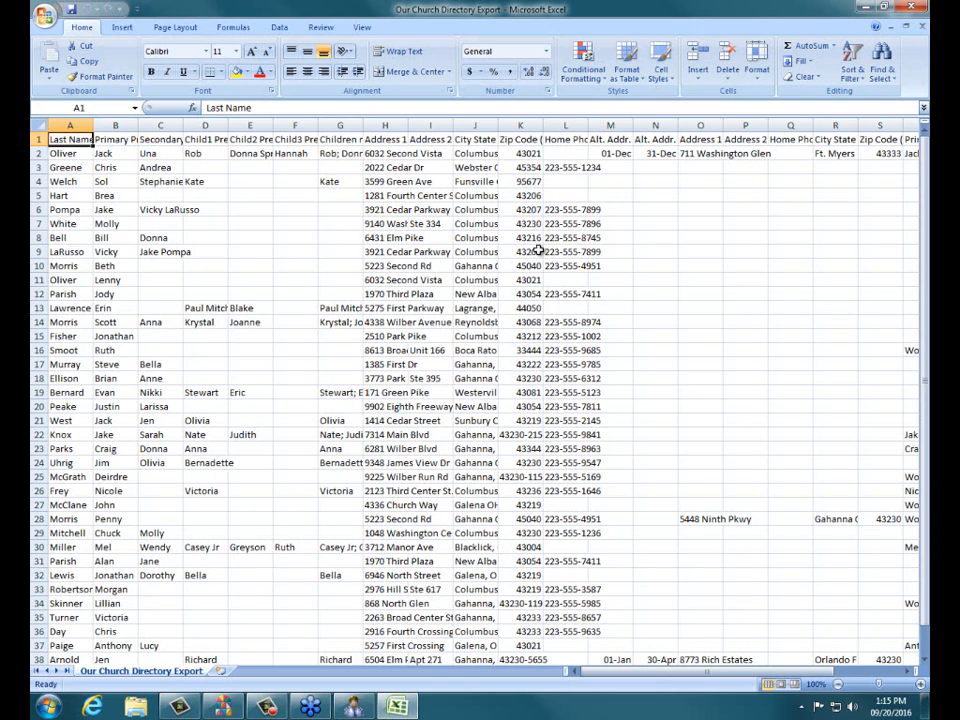
# Step: Close Excel and return to the Church Directory Export settings with Tab as the delimiter
pyautogui.click(912, 9)
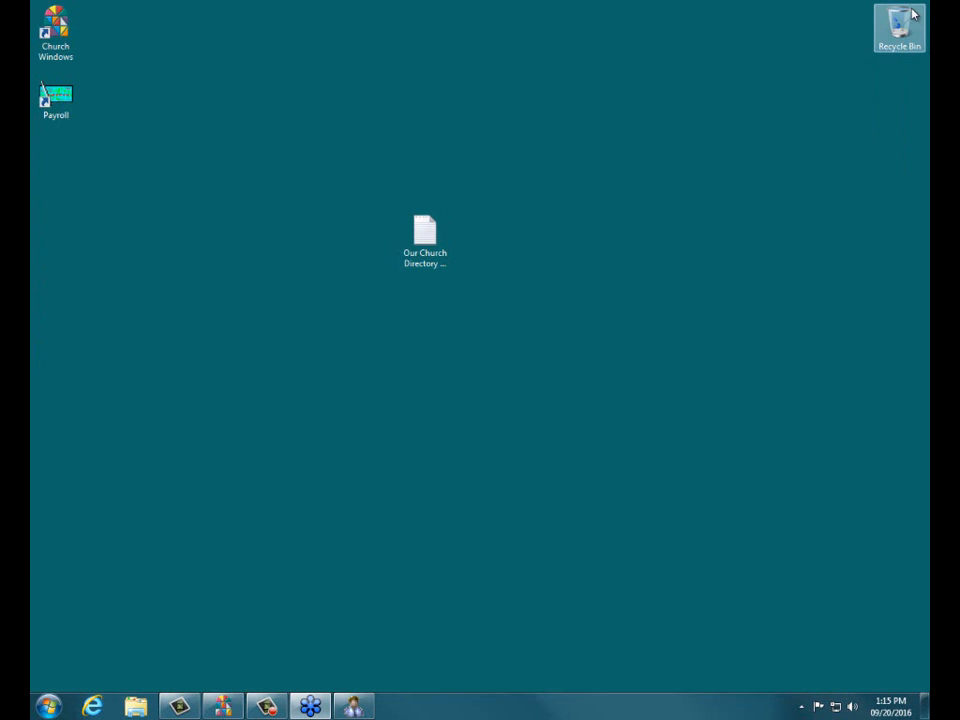
pyautogui.click(233, 708)
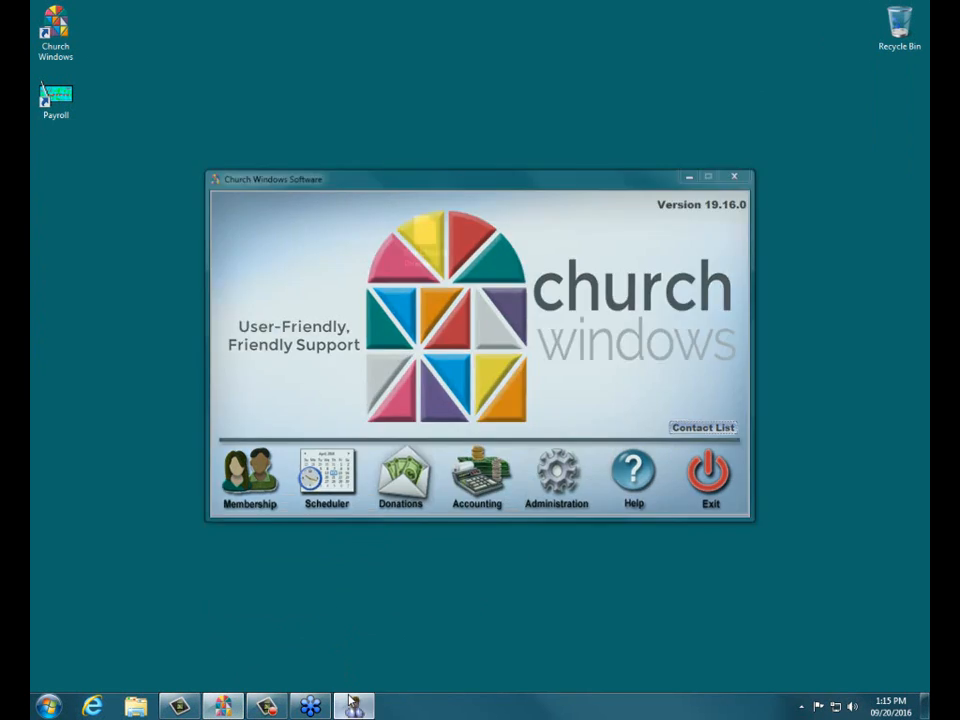
pyautogui.click(352, 705)
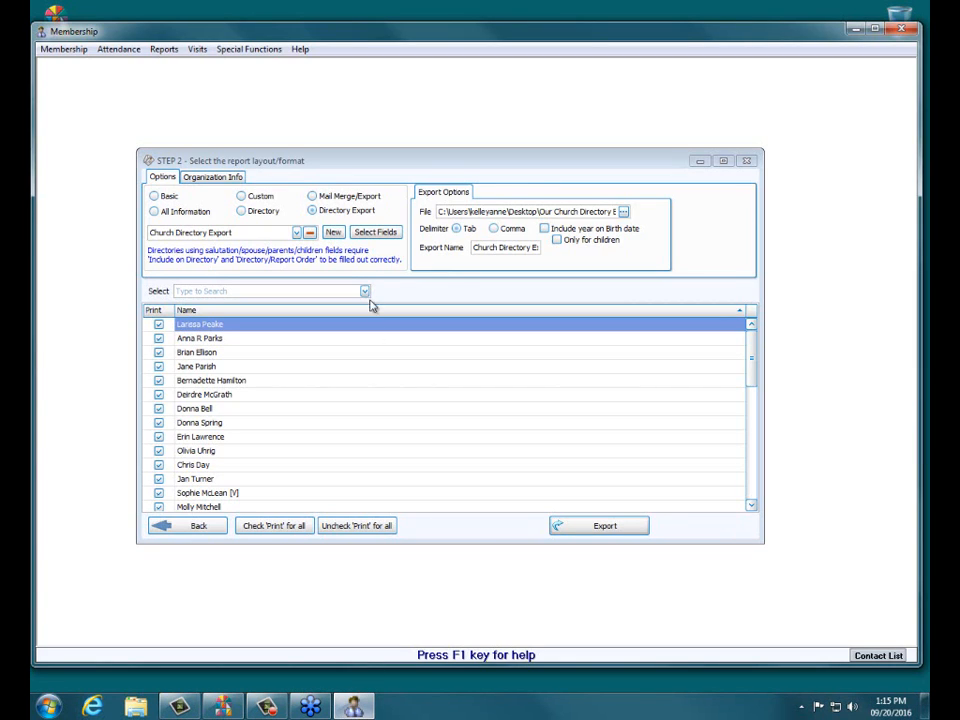
pyautogui.click(457, 229)
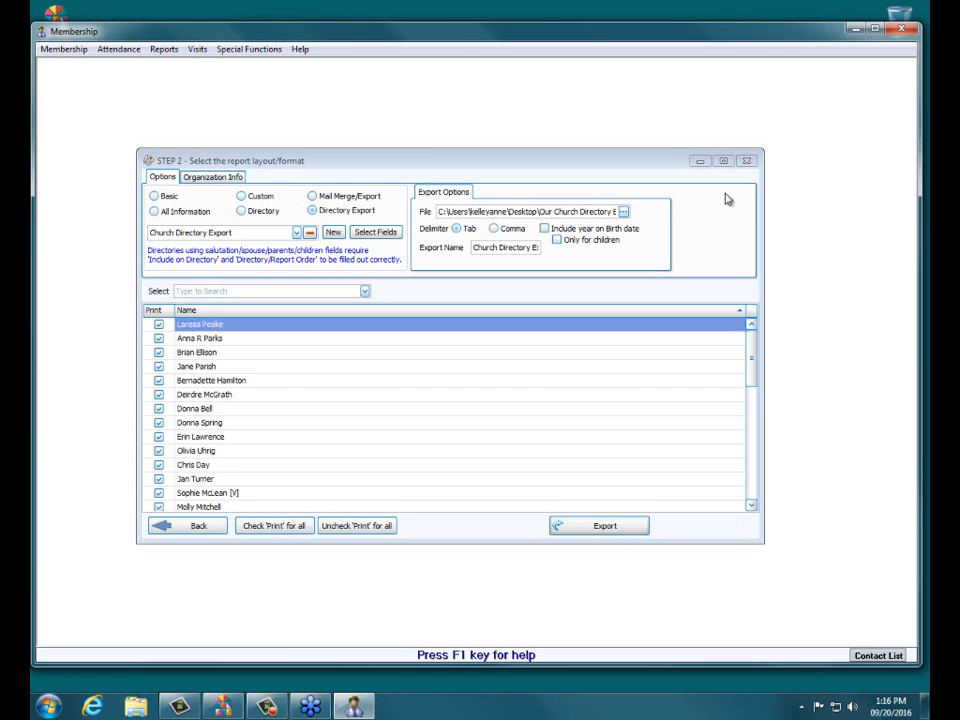
# Step: Switch to the Directory report with the Classic Multi-Column Directory layout and begin exporting it
pyautogui.click(242, 214)
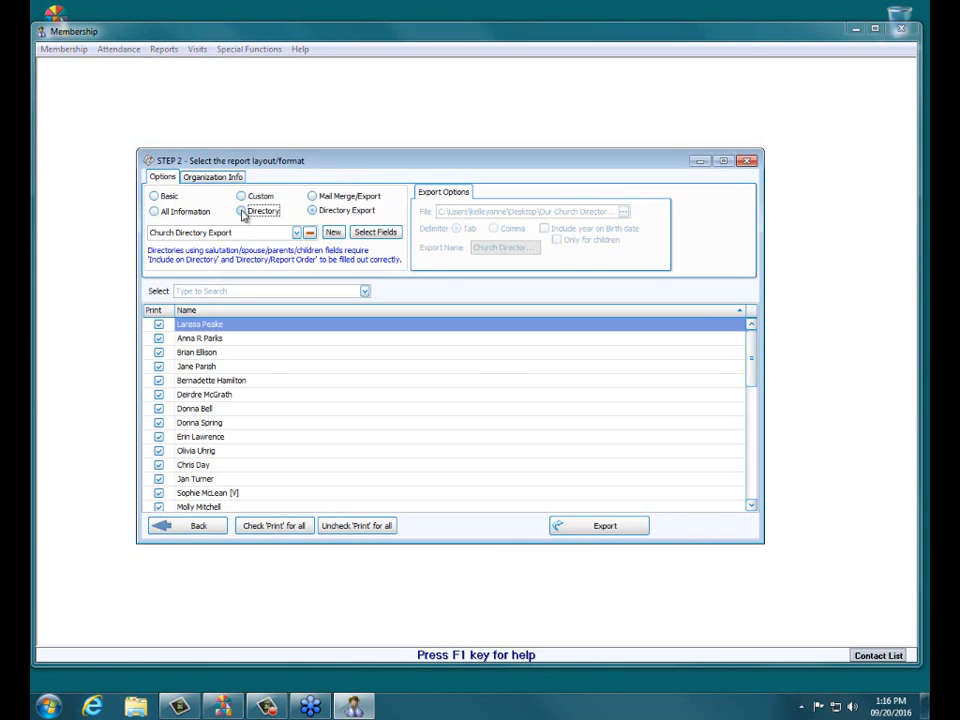
pyautogui.click(313, 211)
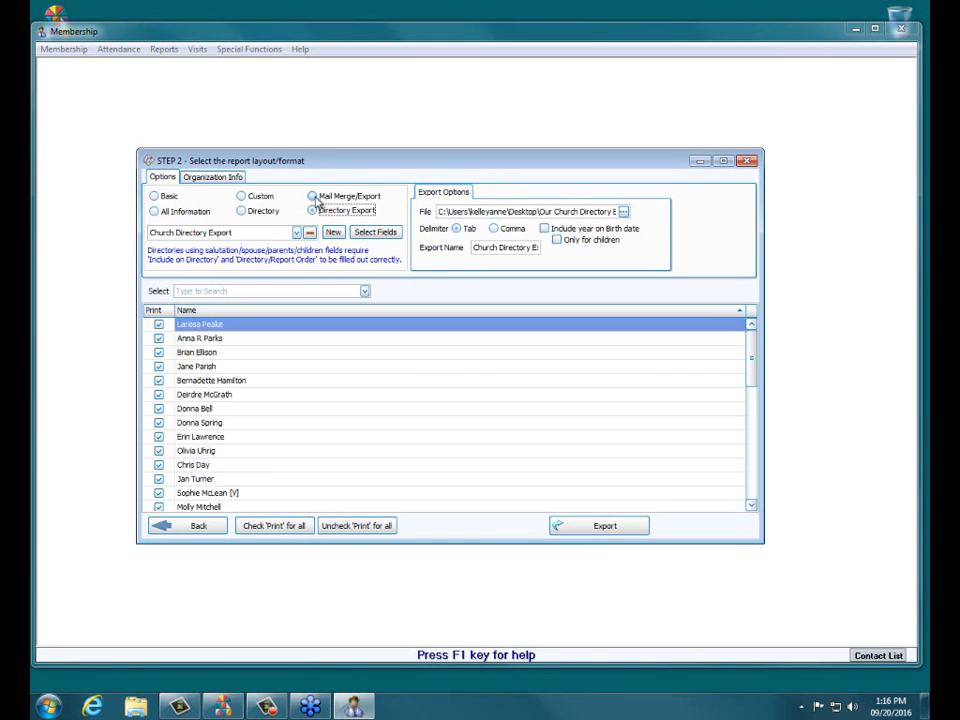
pyautogui.click(238, 210)
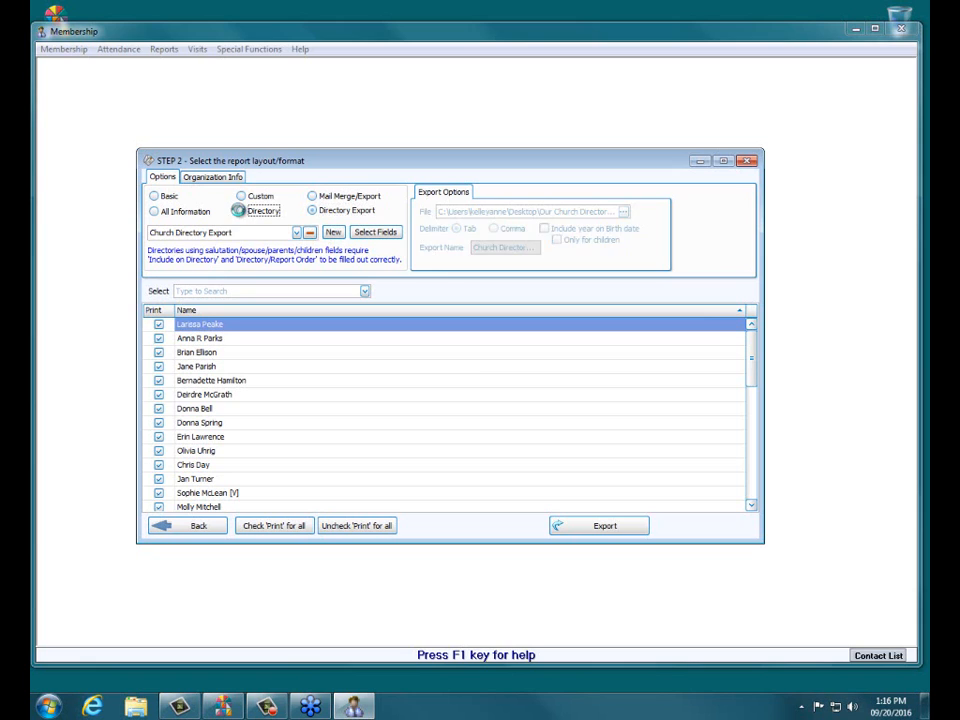
pyautogui.click(268, 232)
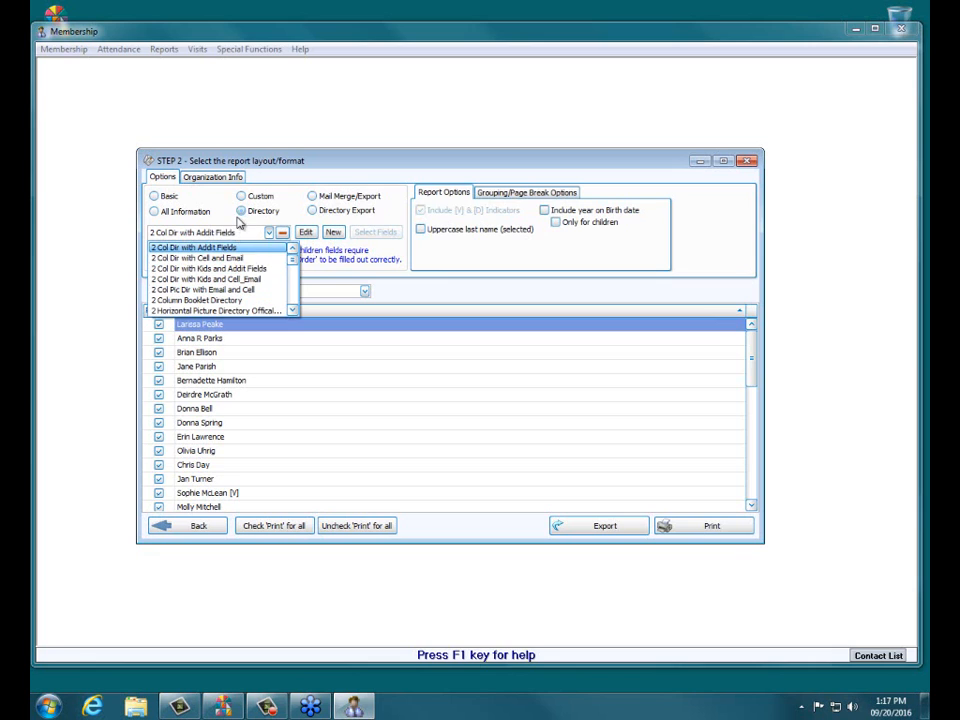
pyautogui.scroll(-3, 295, 258)
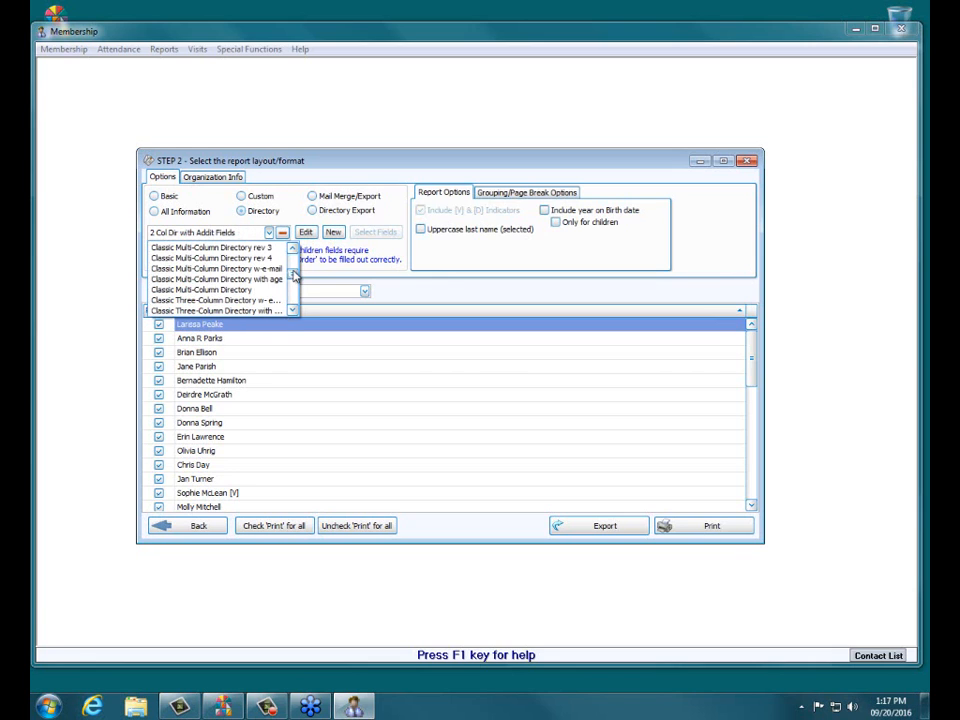
pyautogui.click(200, 290)
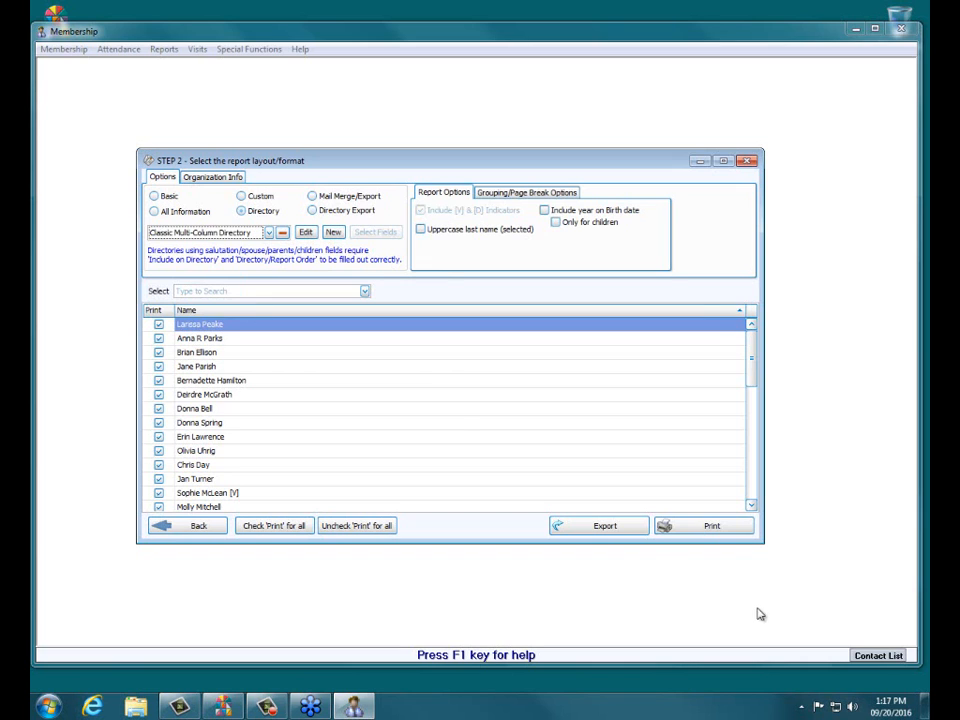
pyautogui.click(623, 530)
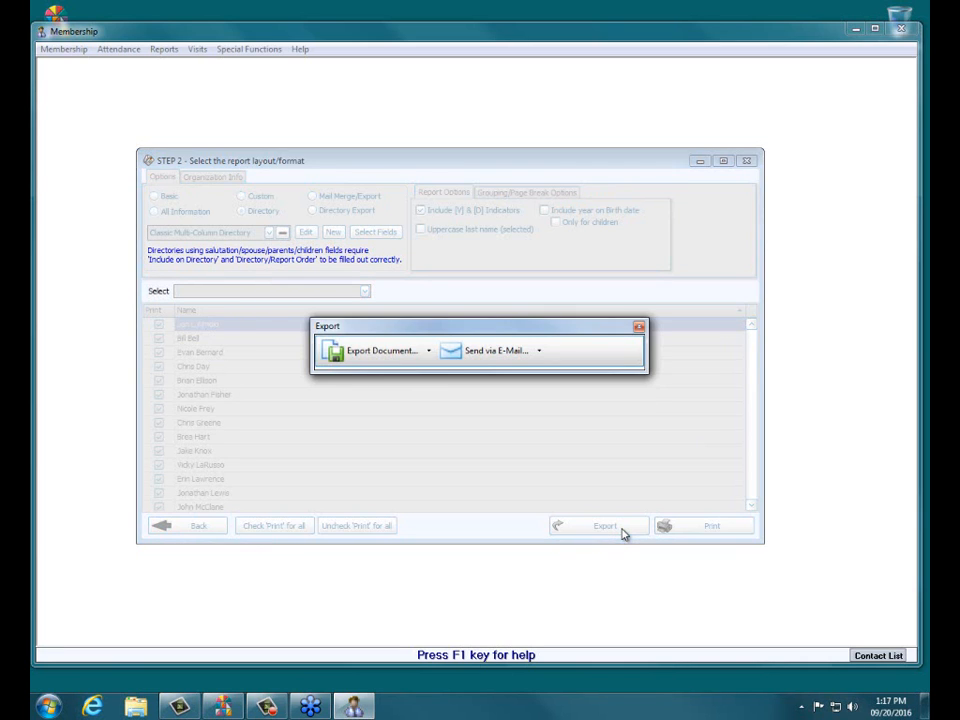
# Step: Review the export formats (PDF, XLSX, CSV, Text), then close the export window unchanged
pyautogui.click(429, 362)
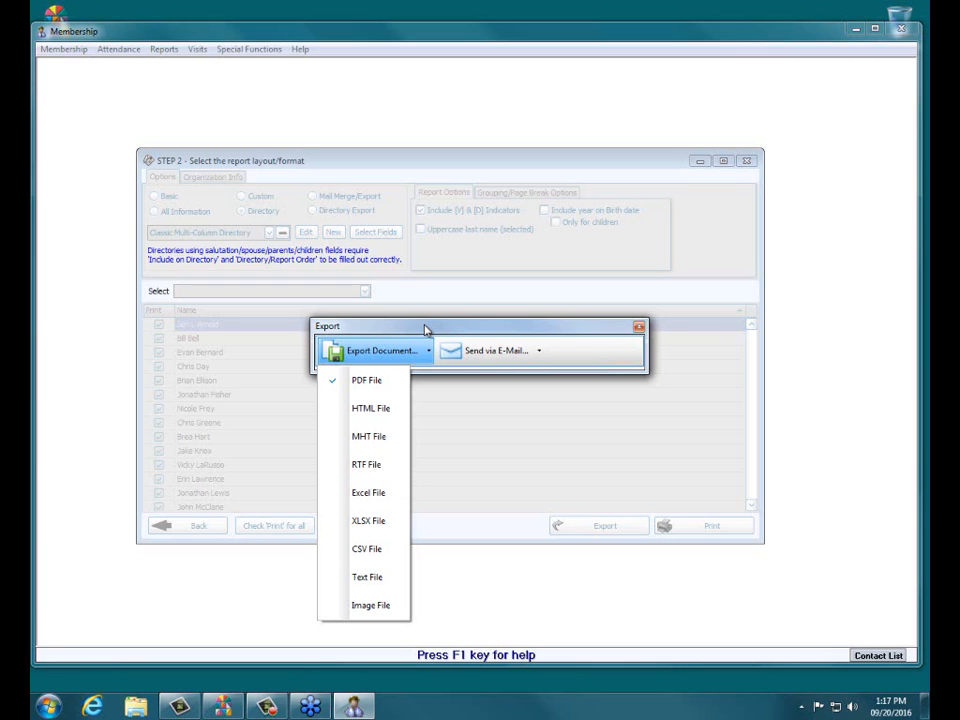
pyautogui.click(638, 326)
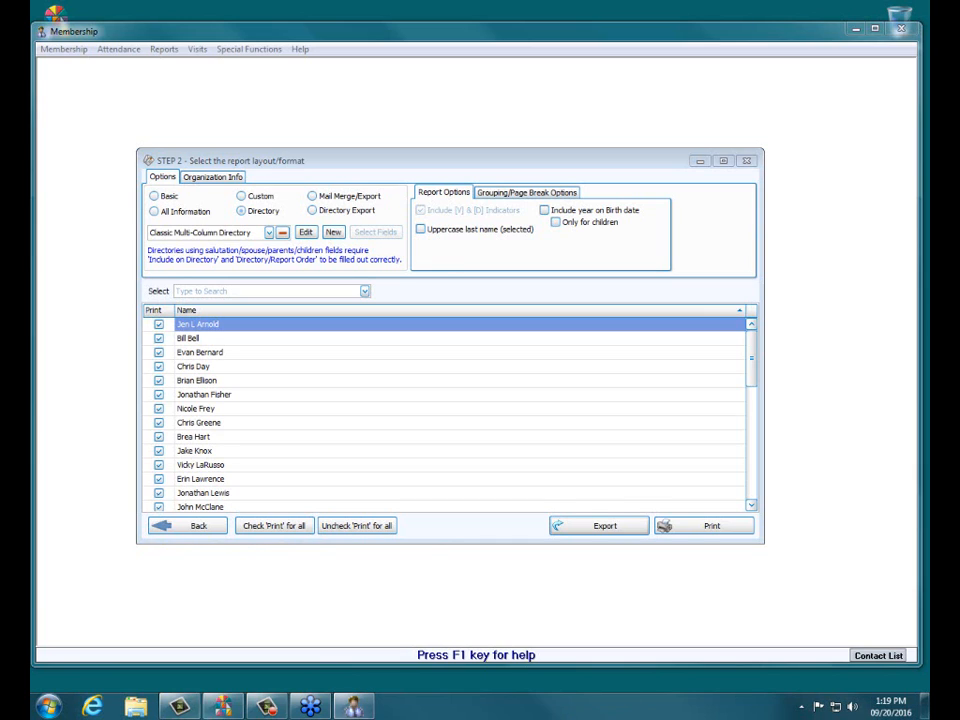
# Step: Go to youtube.com/churchwindows in Internet Explorer
pyautogui.click(93, 707)
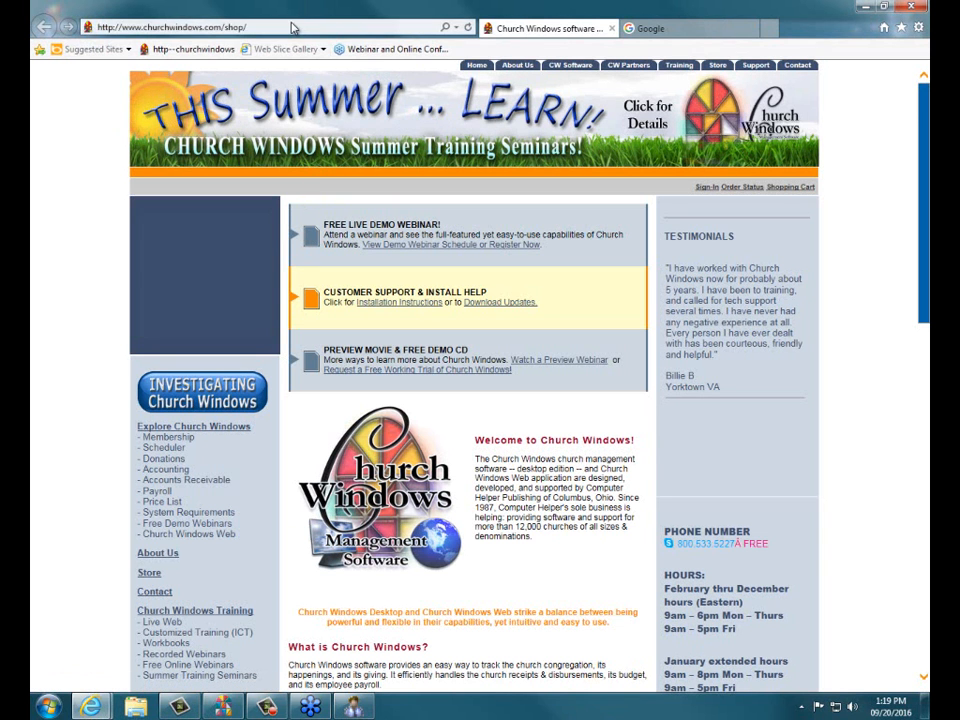
pyautogui.click(291, 26)
pyautogui.write('youtube.com/')
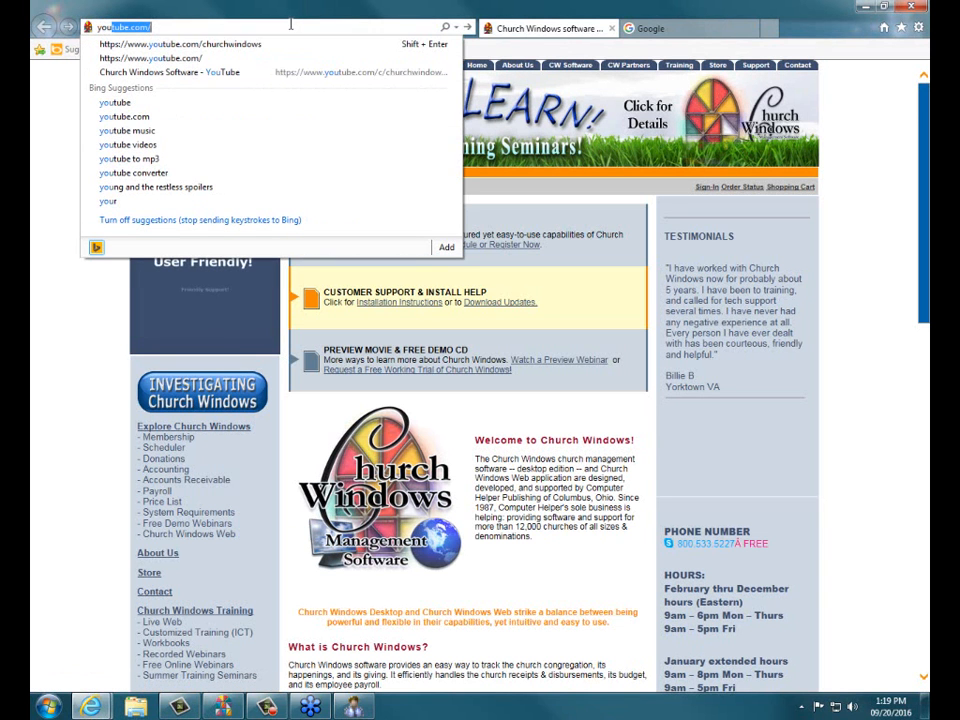
pyautogui.click(226, 44)
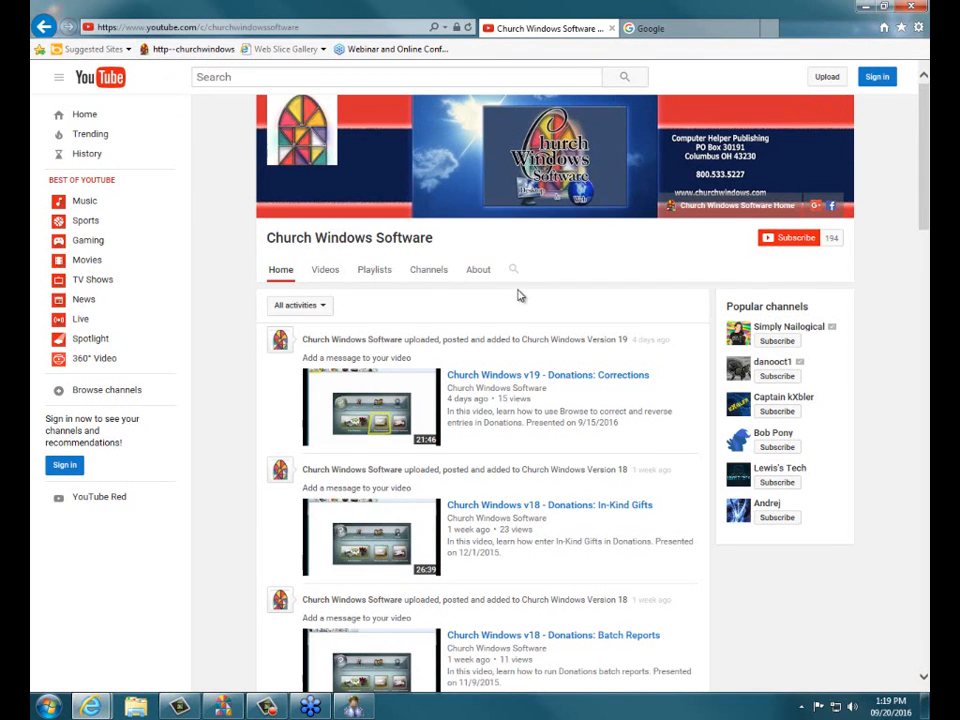
# Step: Search the channel for 'directory' to list videos like Membership: Directory Templates
pyautogui.click(515, 274)
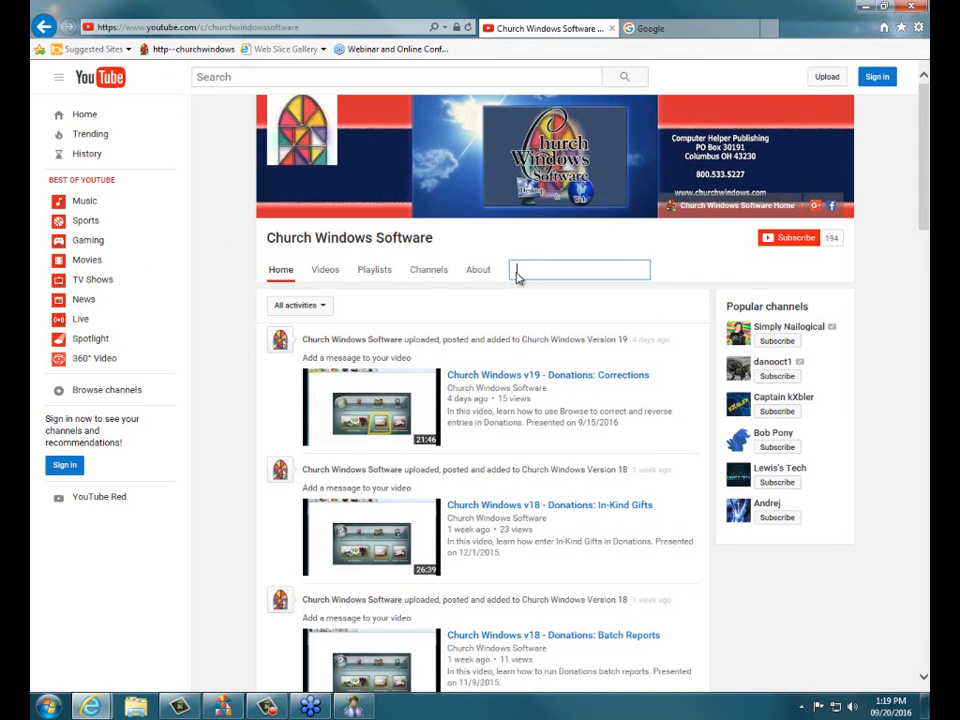
pyautogui.write('directory')
pyautogui.press('Return')
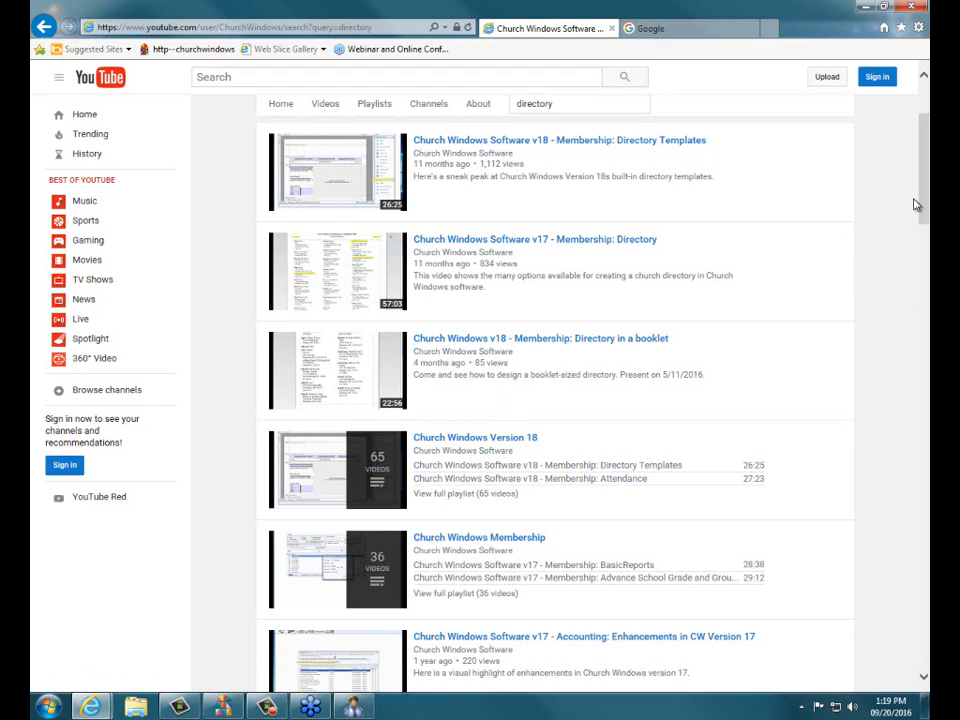
pyautogui.moveTo(922, 189); pyautogui.dragTo(925, 572)
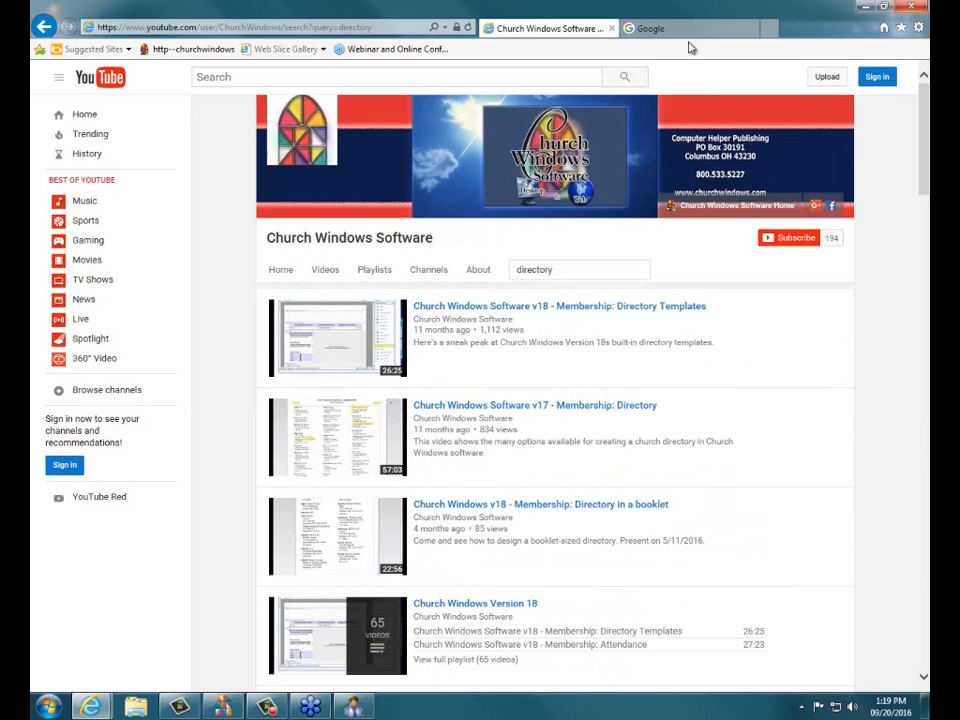
# Step: Replace the channel search with 'picture' and close the extra Google tab
pyautogui.click(559, 270)
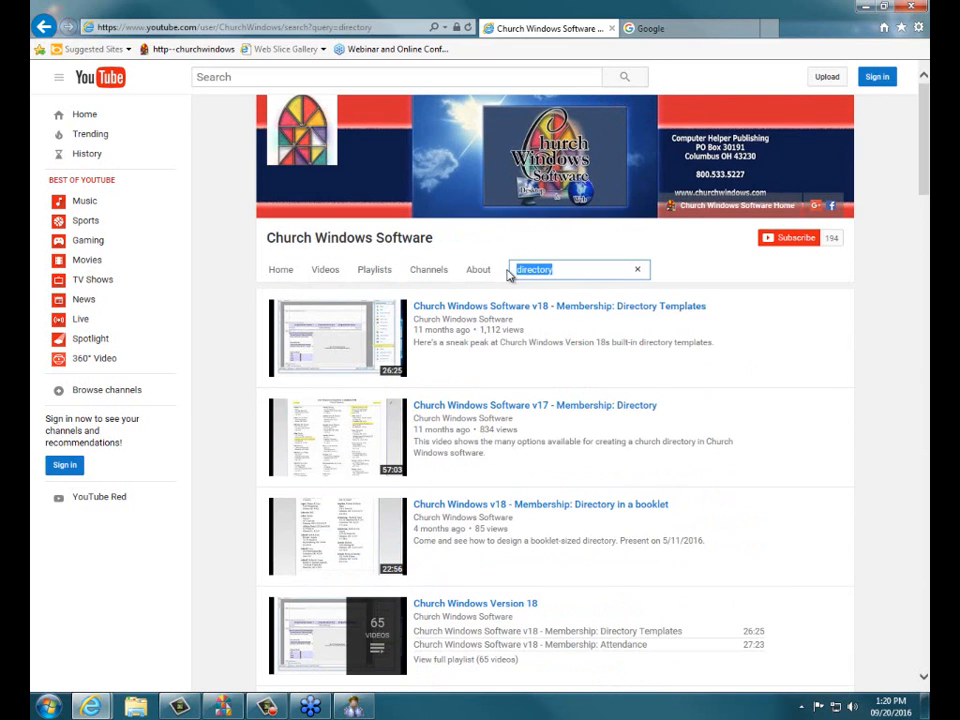
pyautogui.write('bicture')
pyautogui.press('Return')
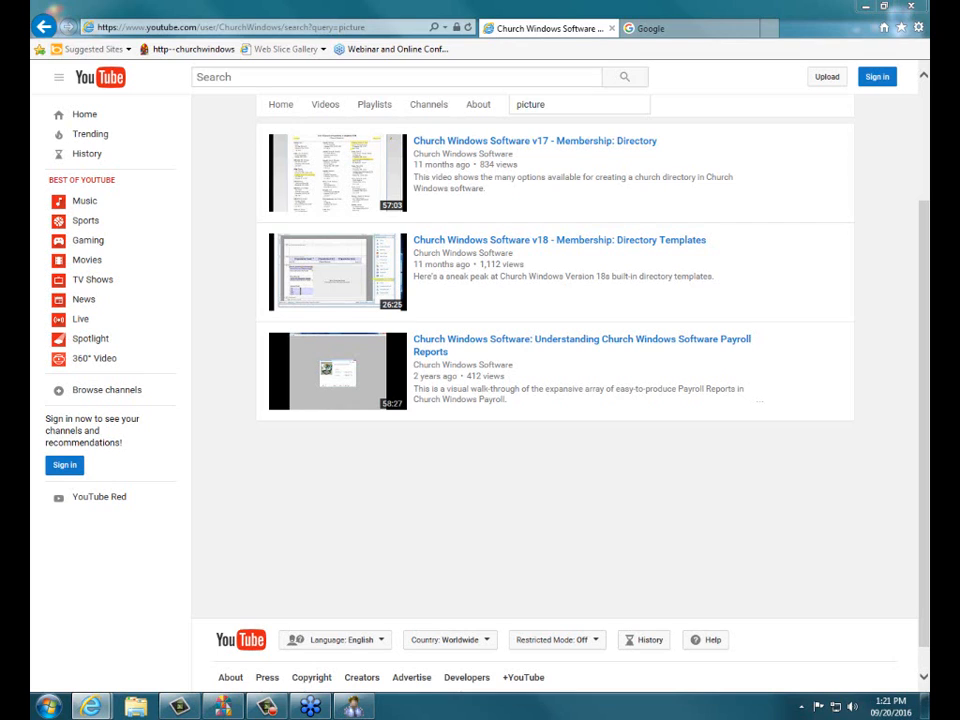
pyautogui.click(754, 30)
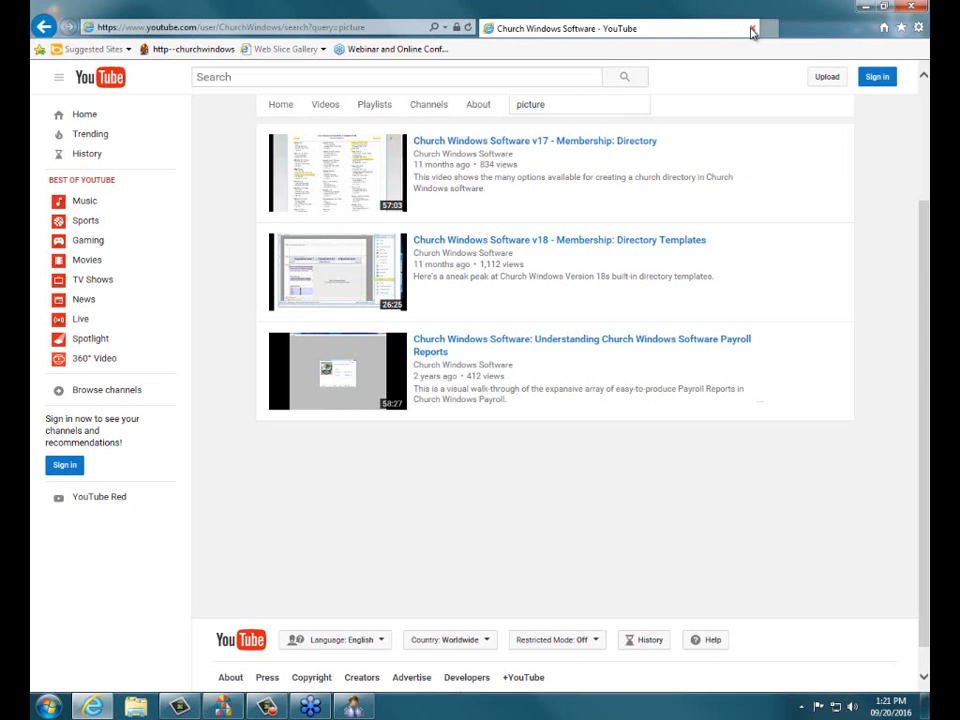
# Step: Close the browser and the Step 2 report layout window, then relaunch Internet Explorer
pyautogui.click(908, 9)
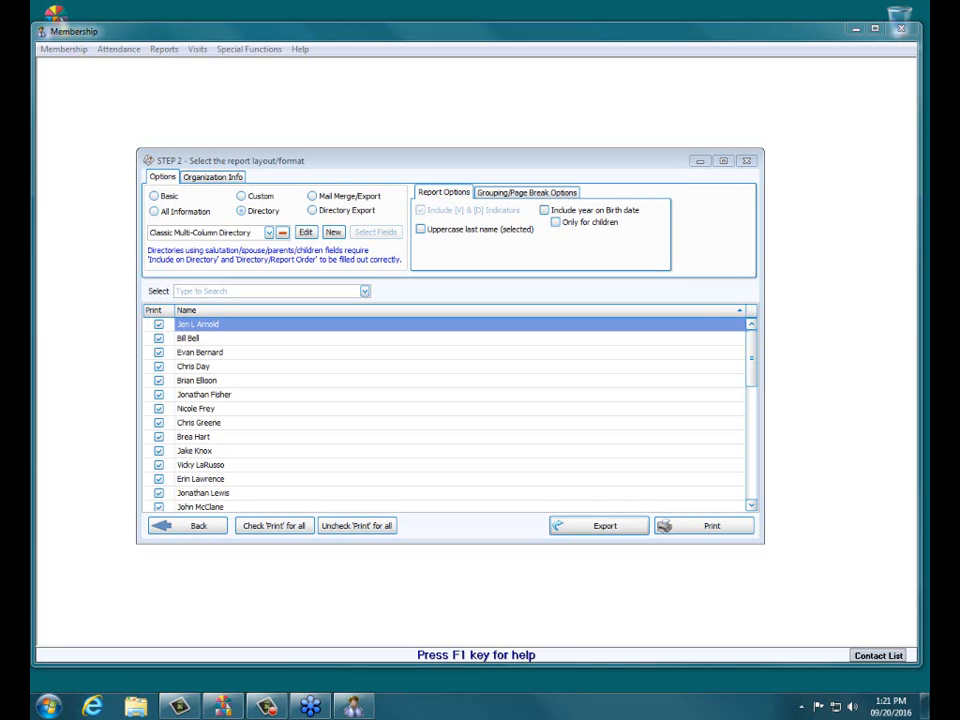
pyautogui.click(746, 160)
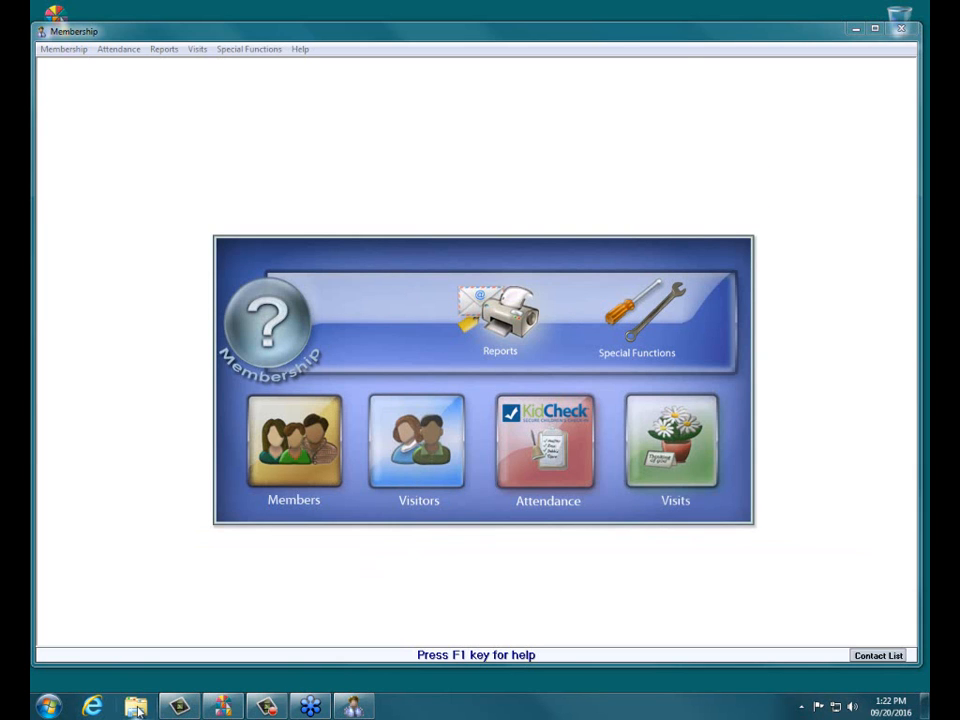
pyautogui.click(92, 706)
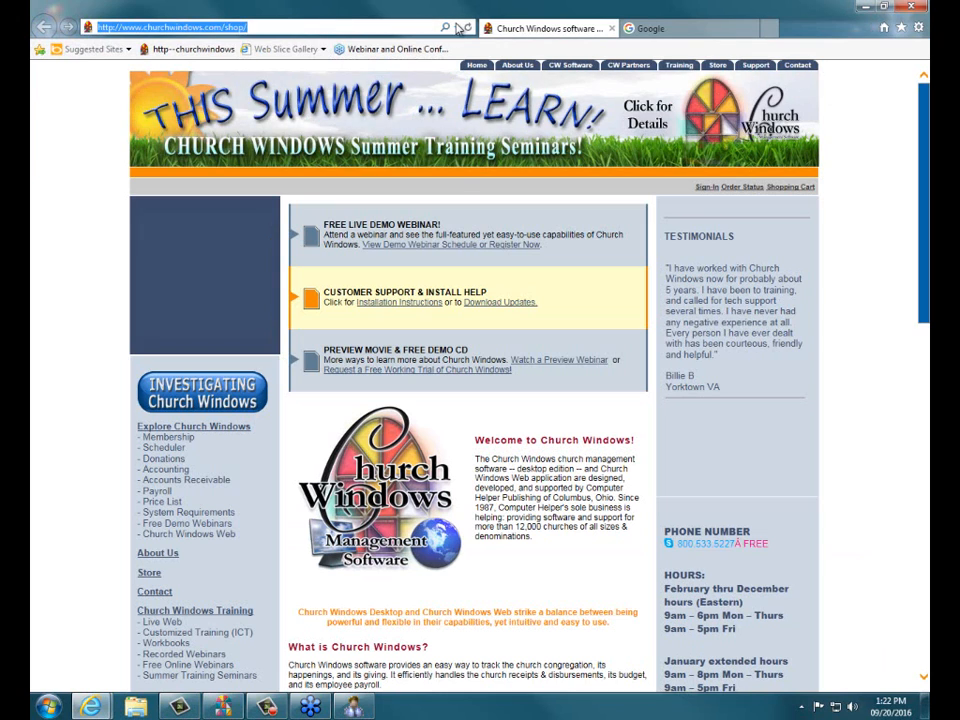
# Step: Search youtube.com/churchwindows for 'directory' again, then close the browser with all its tabs
pyautogui.click(458, 28)
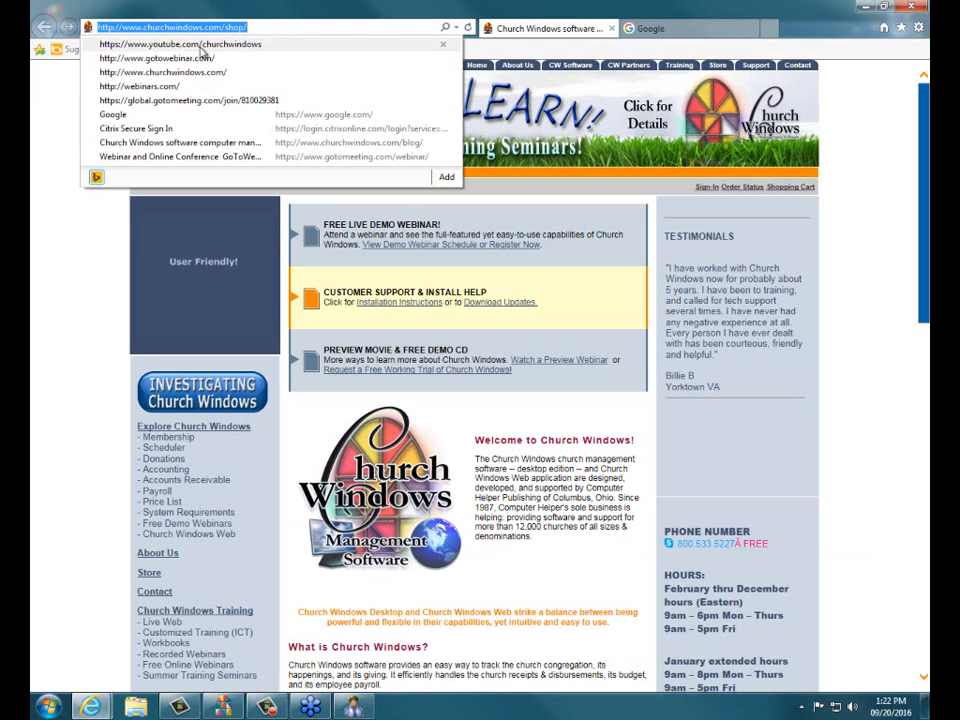
pyautogui.click(175, 44)
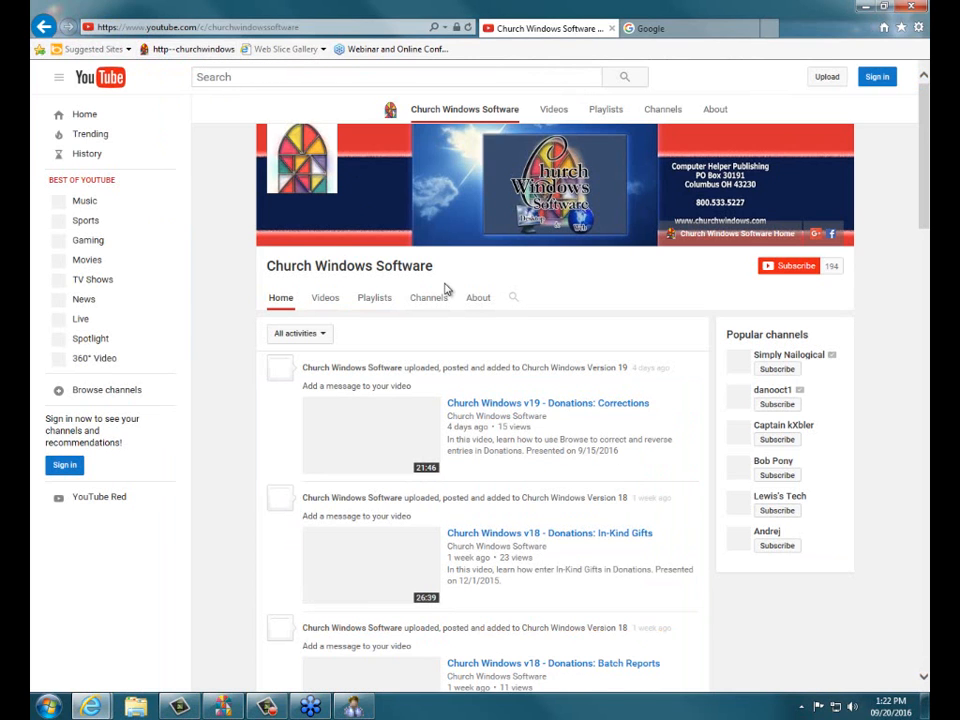
pyautogui.click(513, 270)
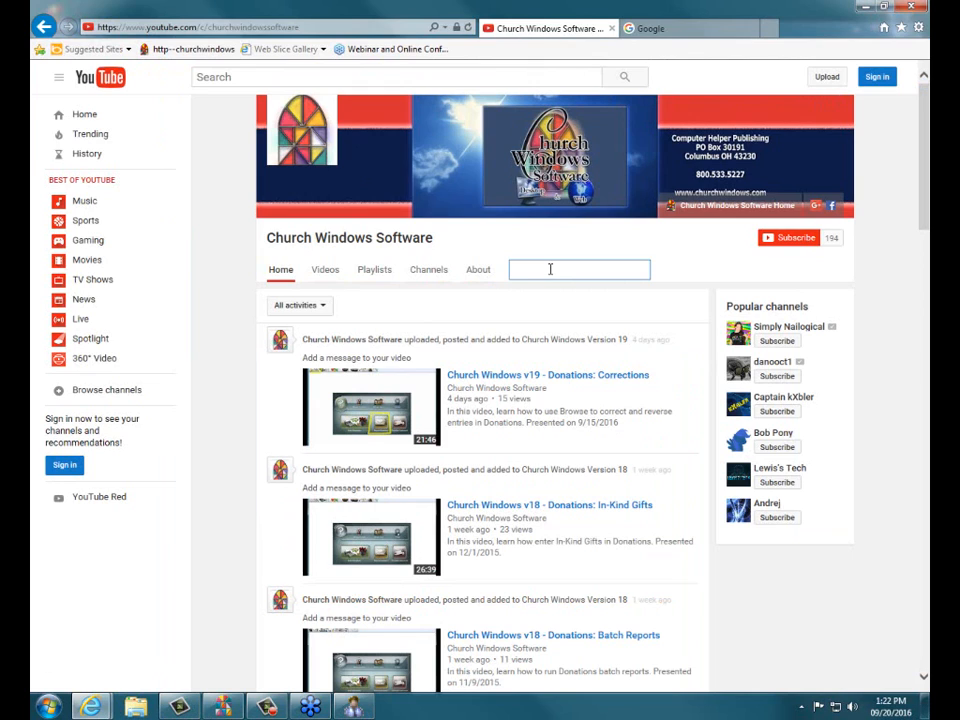
pyautogui.write('directory')
pyautogui.press('Return')
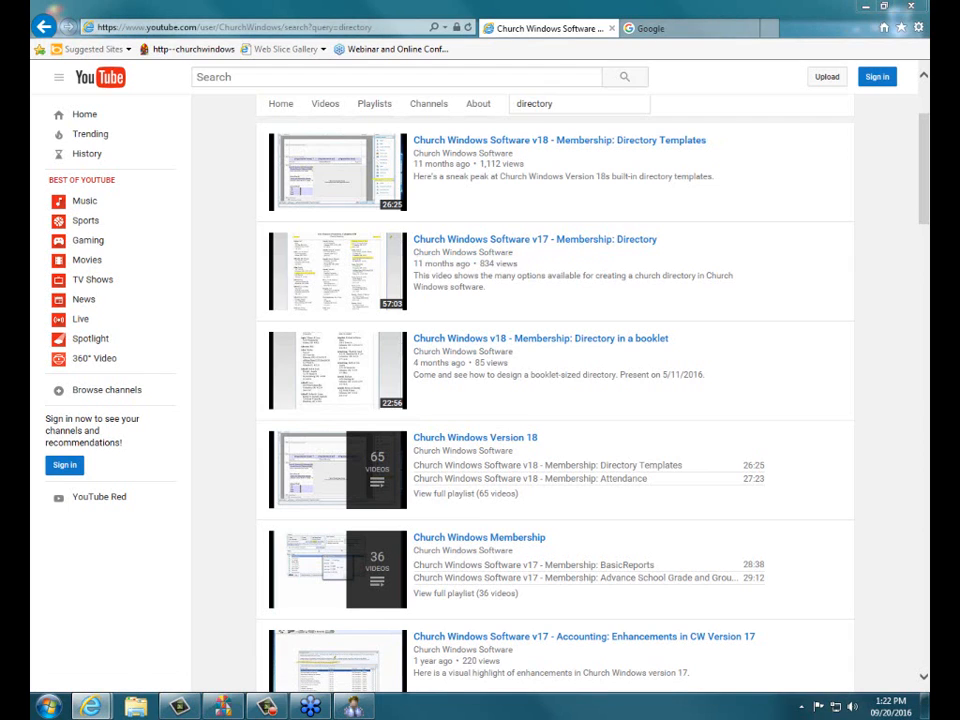
pyautogui.click(911, 7)
pyautogui.click(455, 357)
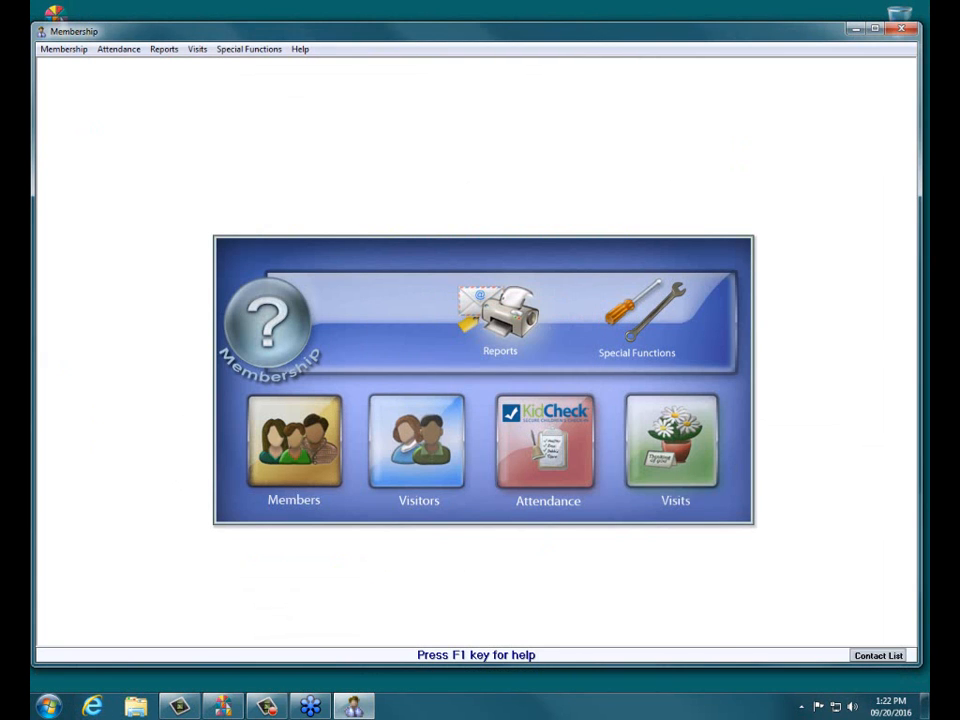